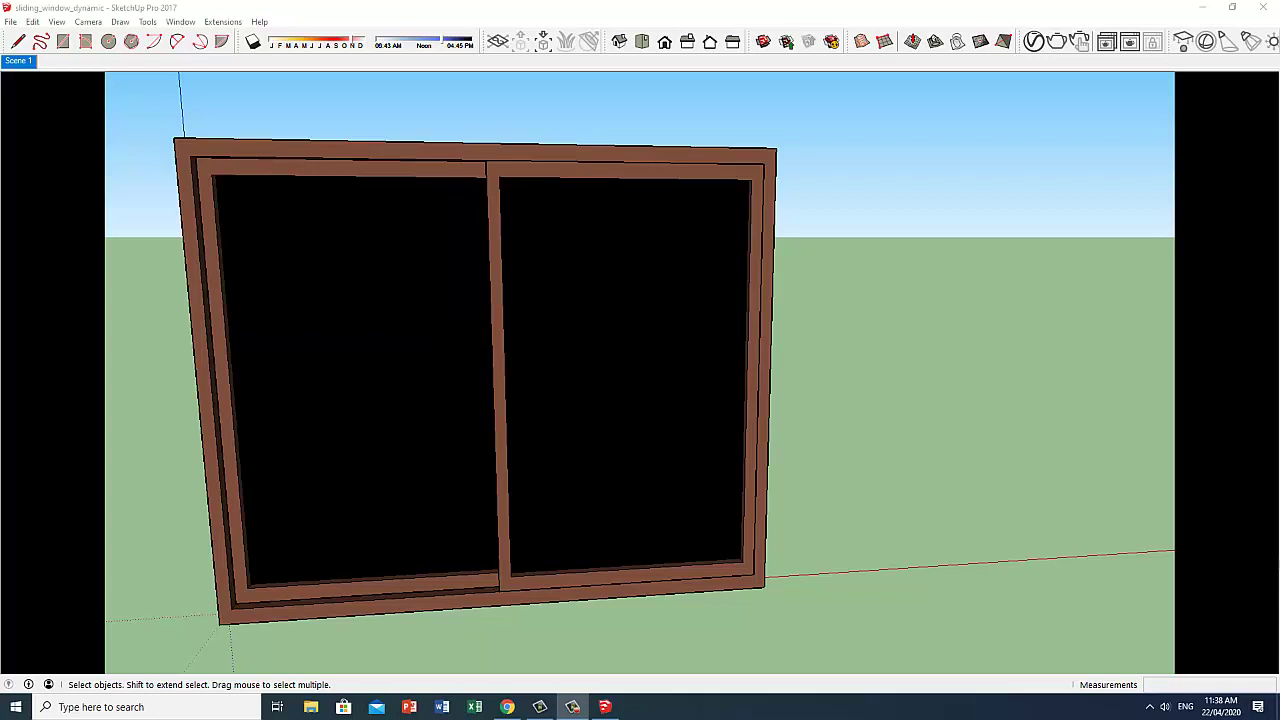
Select the sliding window and list its Component Attributes: MAINFRAME, FRAME1, GLASS1, FRAME2, GLASS2
triple_click(616, 354)
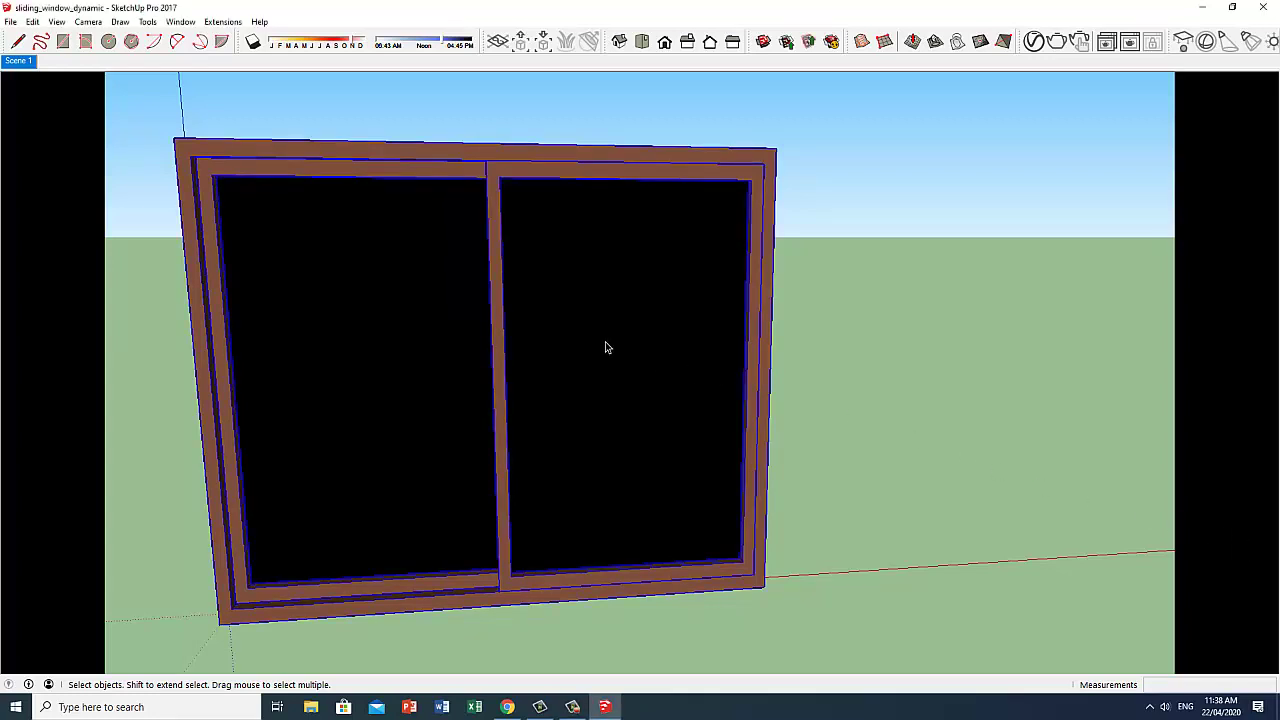
left_click(180, 21)
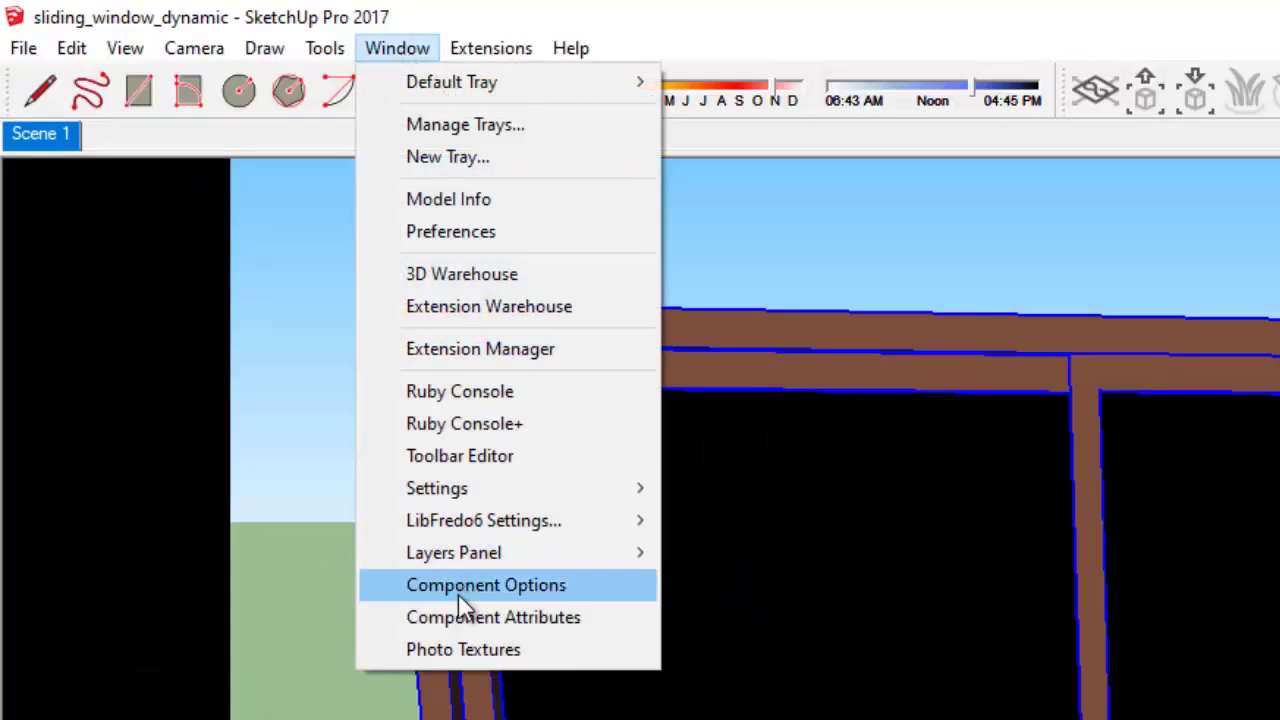
left_click(460, 618)
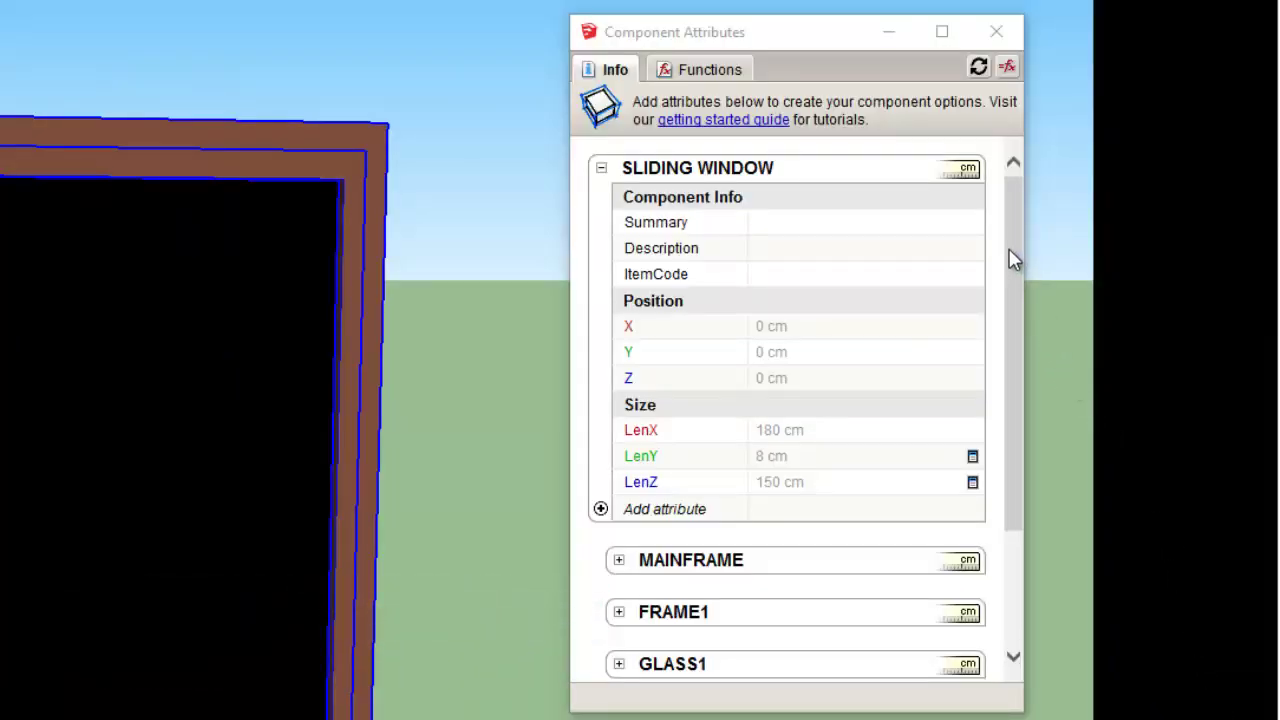
left_click_drag(1013, 258, 1013, 487)
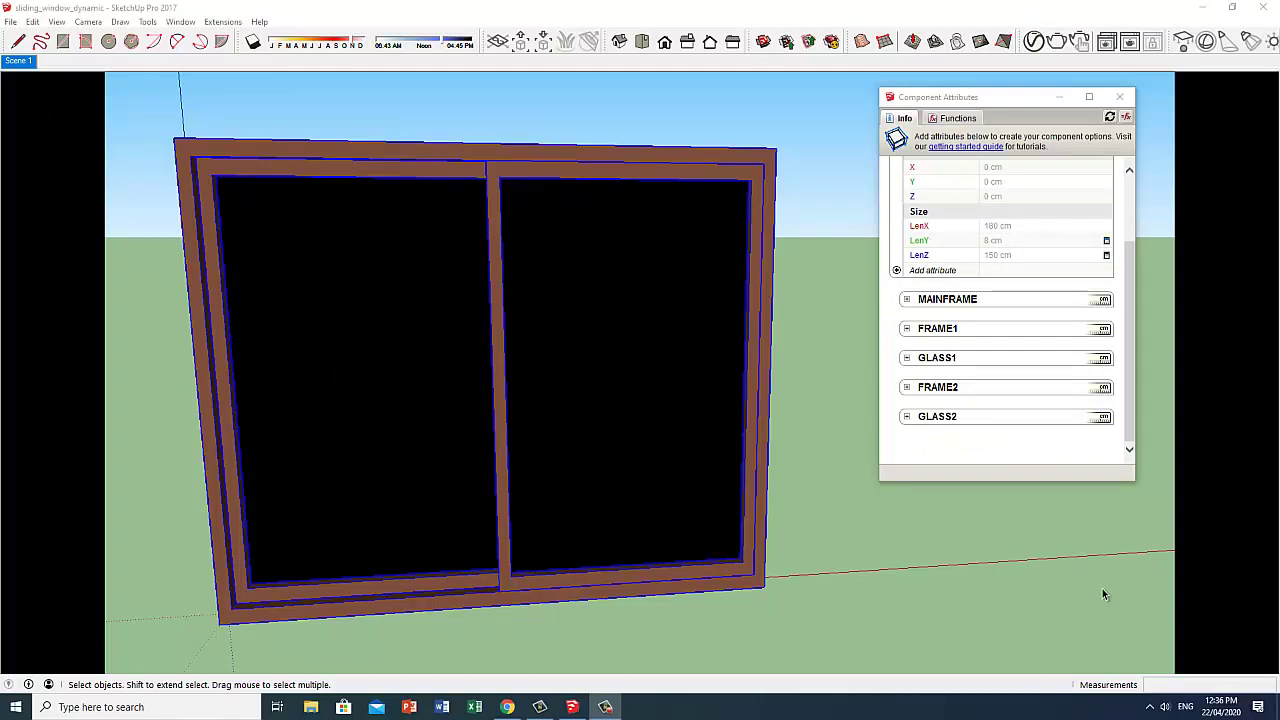
Close Component Attributes, enter the window, and select the left sash's glass and frame
left_click(1119, 97)
double_click(414, 309)
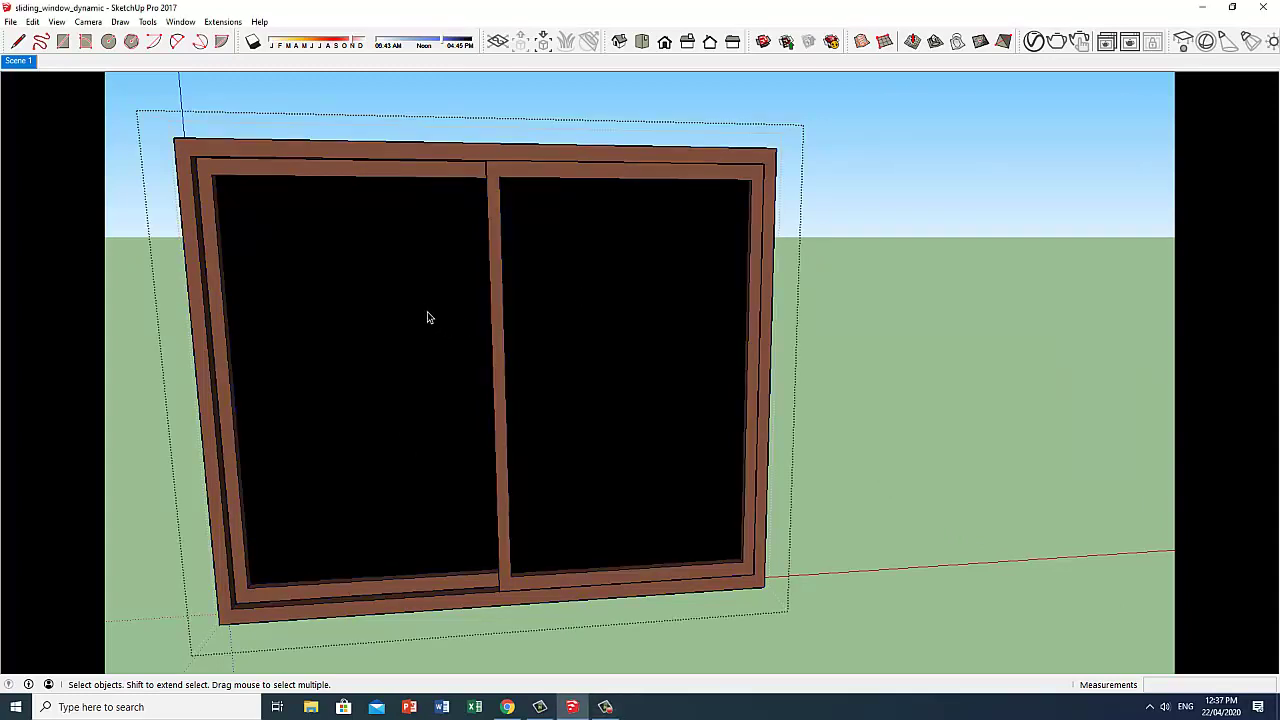
left_click(418, 308)
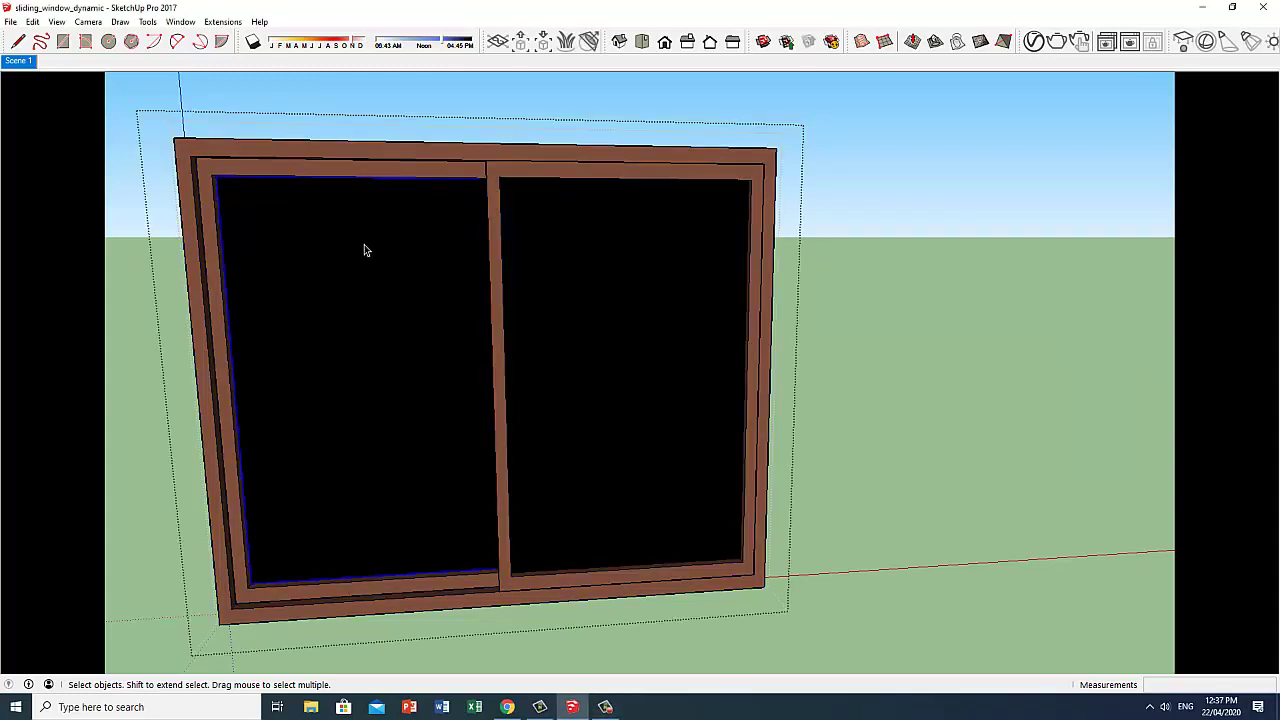
left_click(376, 174, "shift")
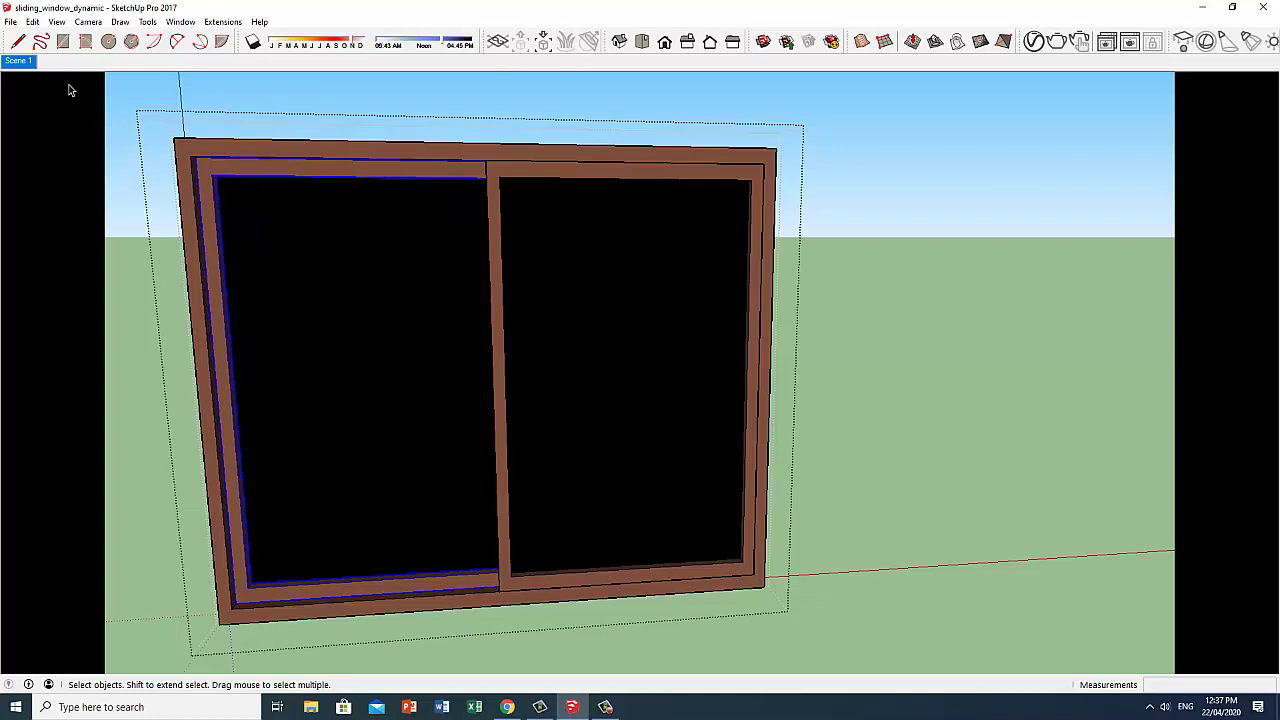
Make the left sash a component named Left_Panel, replacing the existing definition
left_click(34, 21)
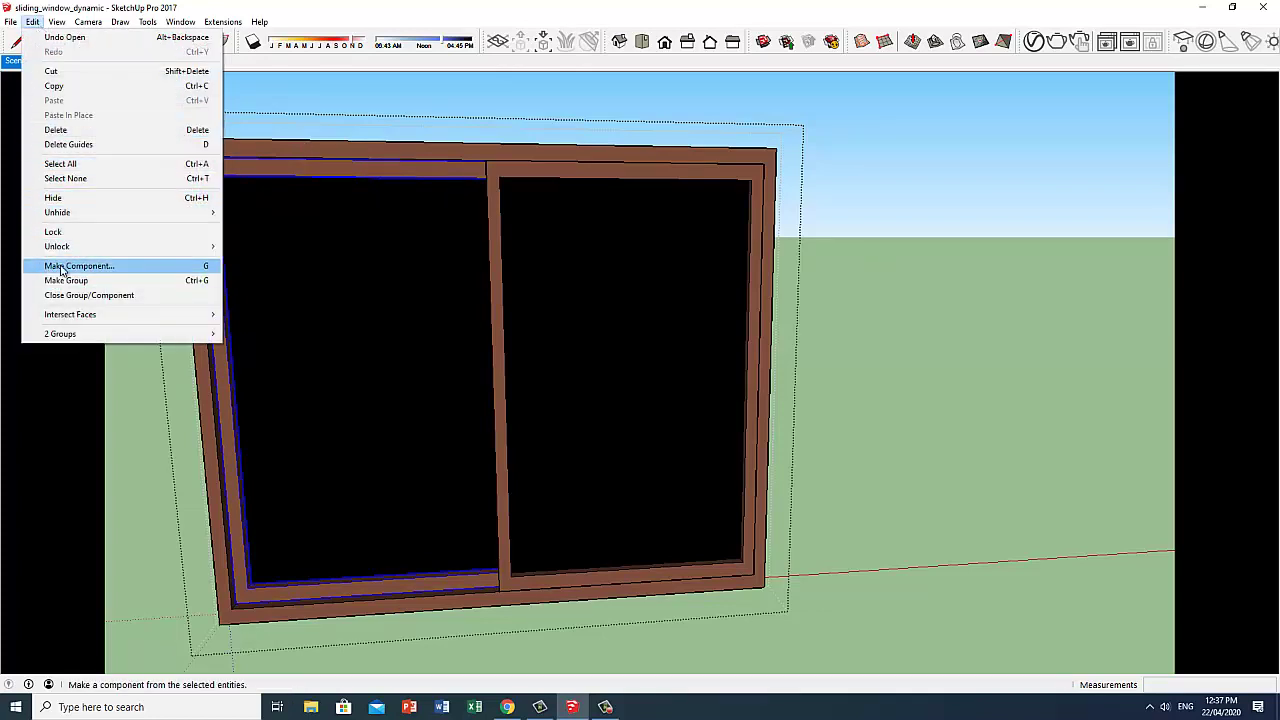
left_click(60, 265)
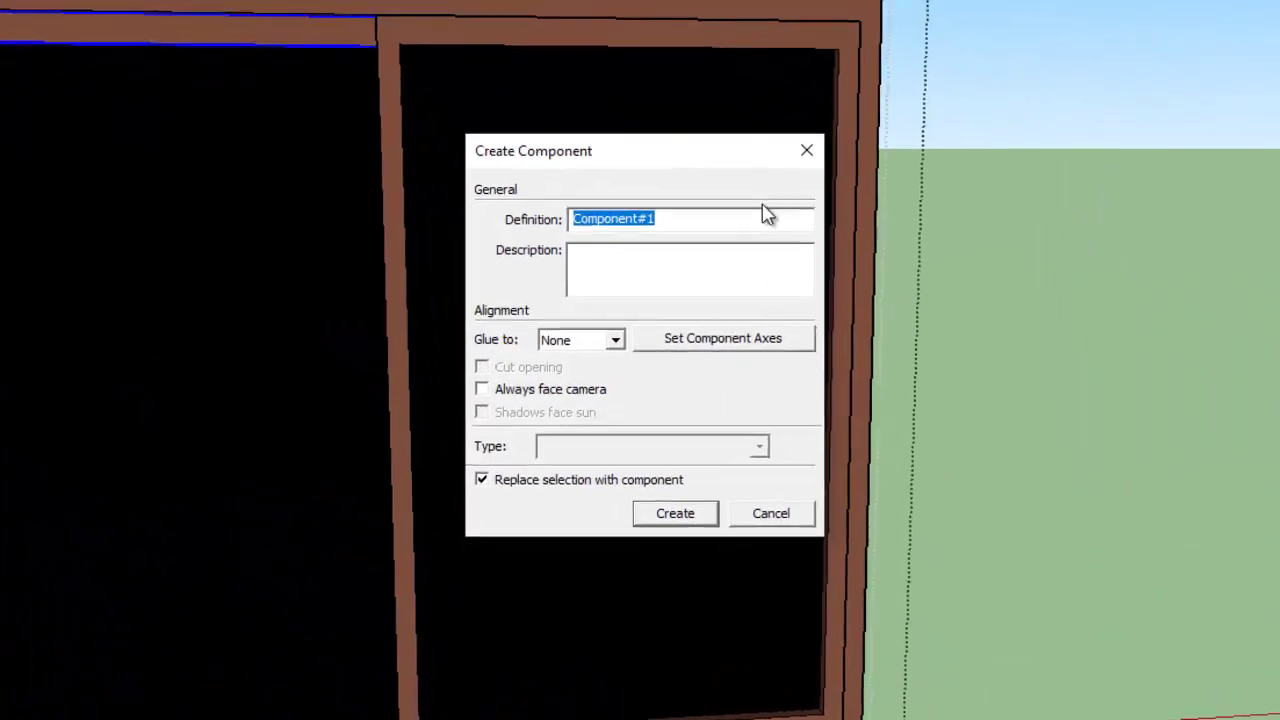
type("L")
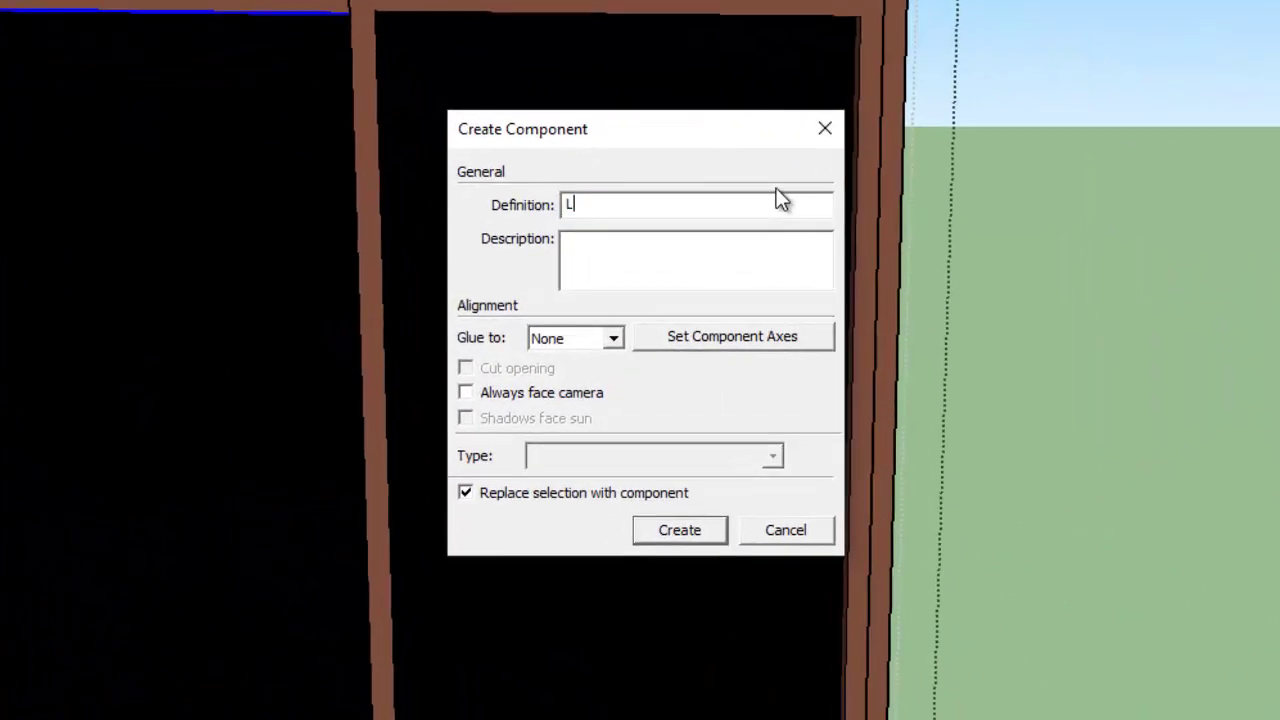
type("eft_Panel")
left_click(678, 534)
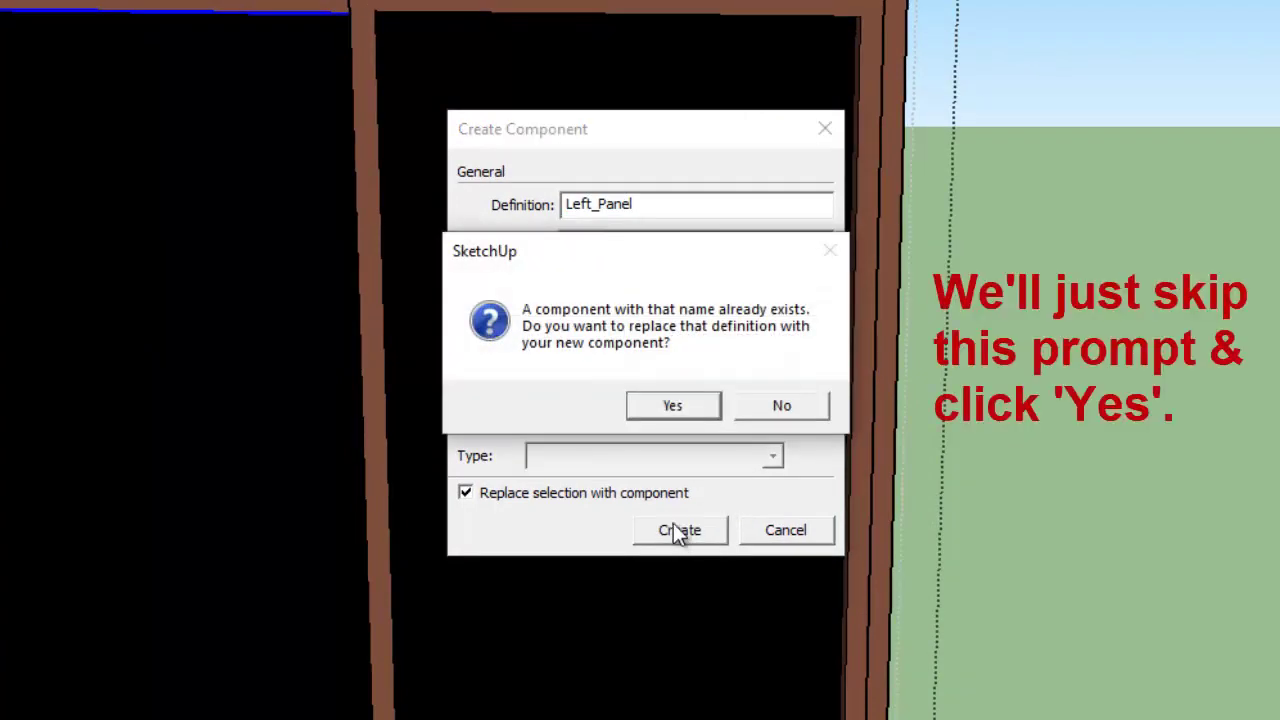
left_click(665, 406)
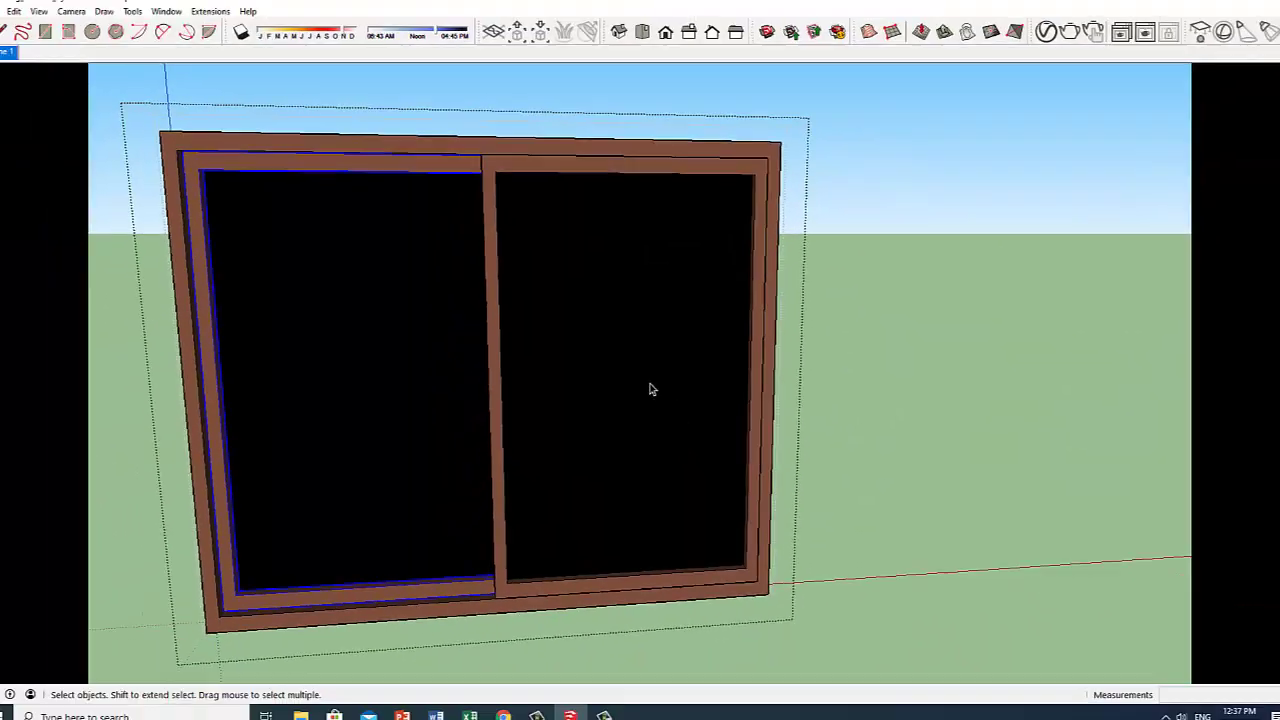
left_click(656, 379)
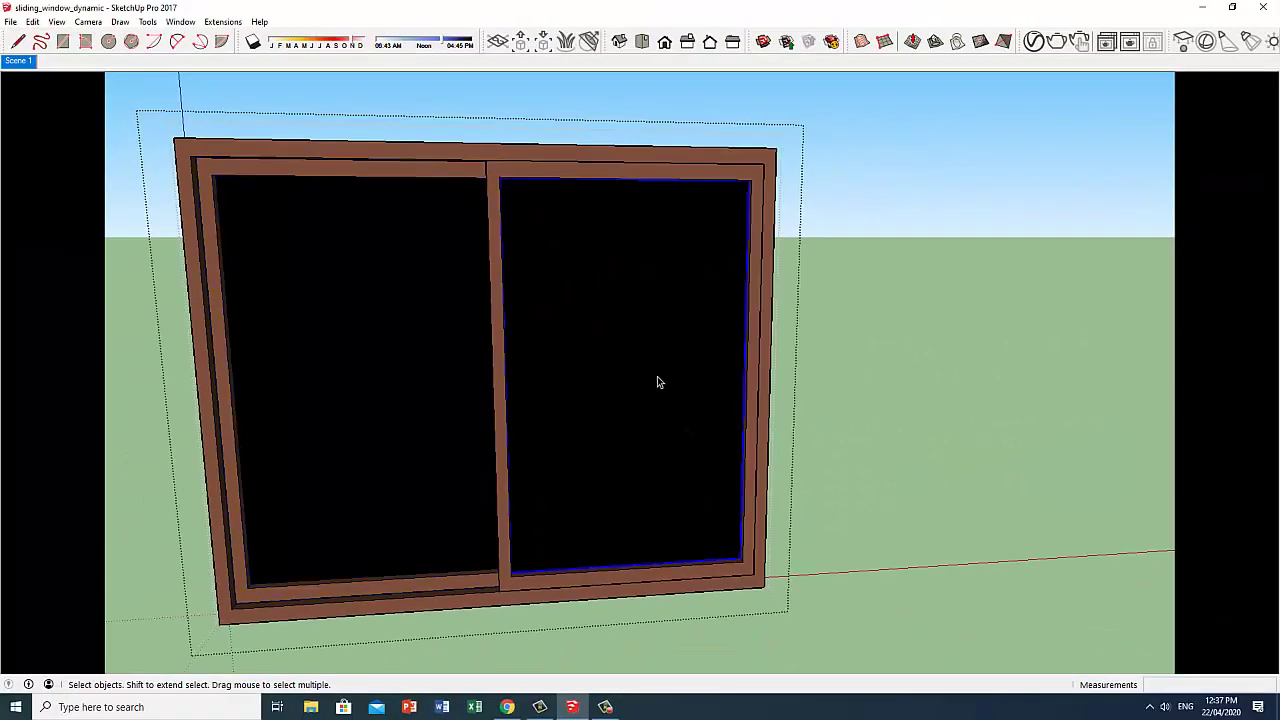
Select the right frame and glass and make them component Right_Panel, replacing the old definition
left_click(703, 180)
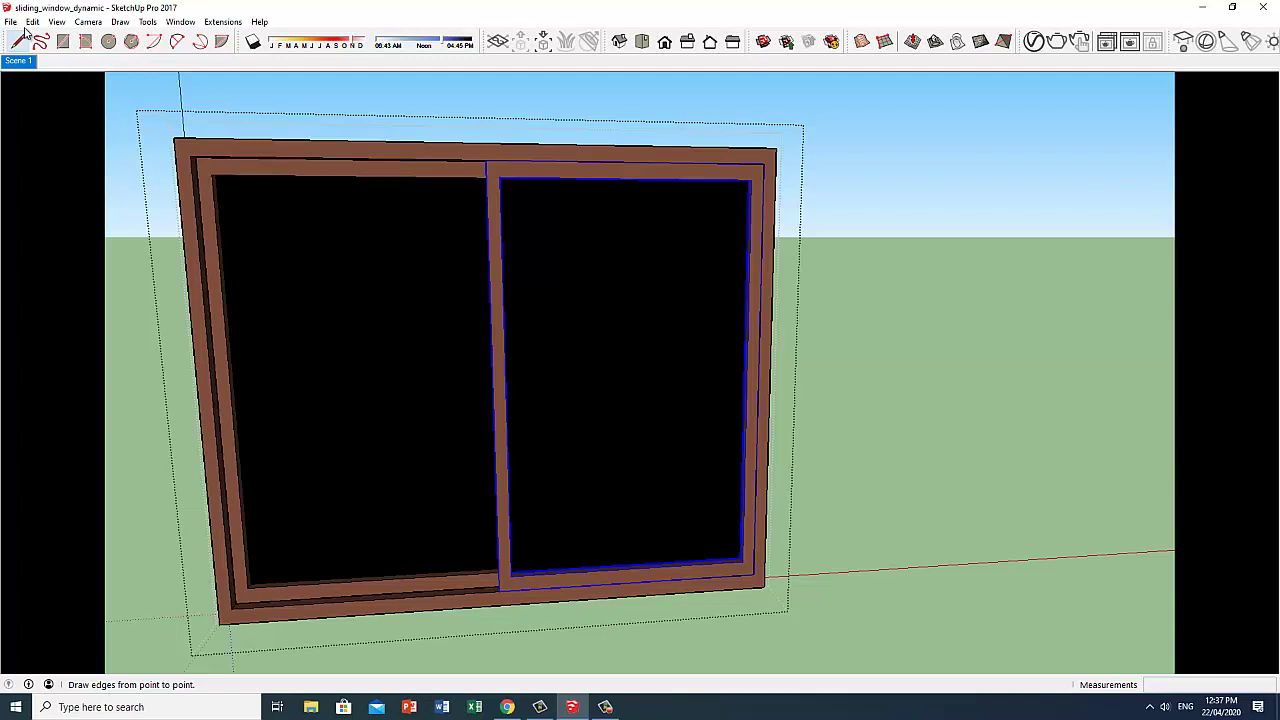
left_click(32, 22)
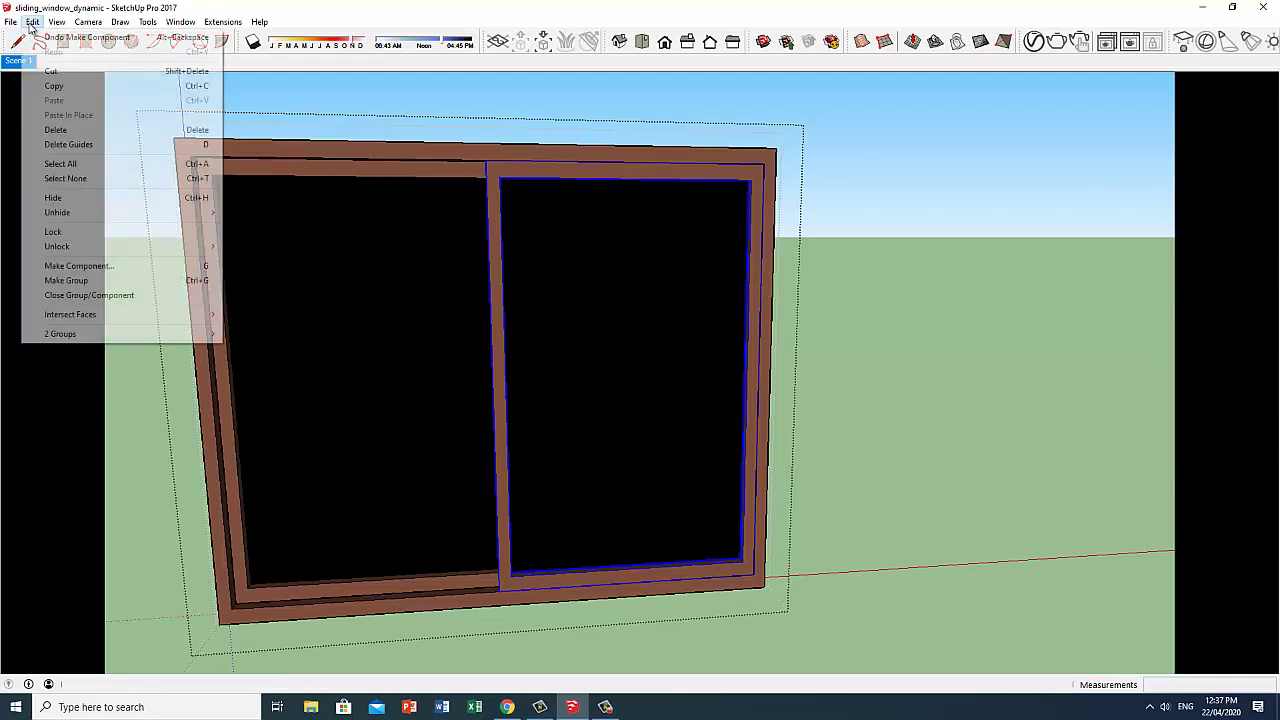
left_click(78, 267)
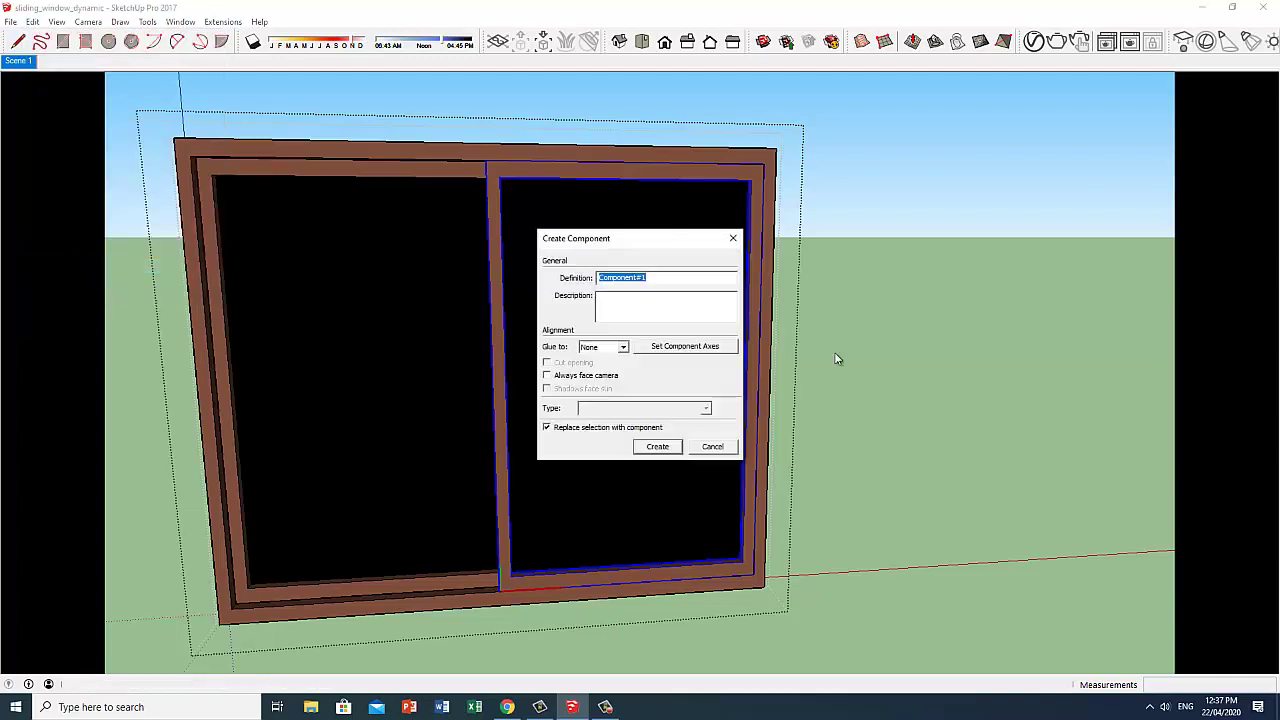
type("Right_Panel")
left_click(656, 446)
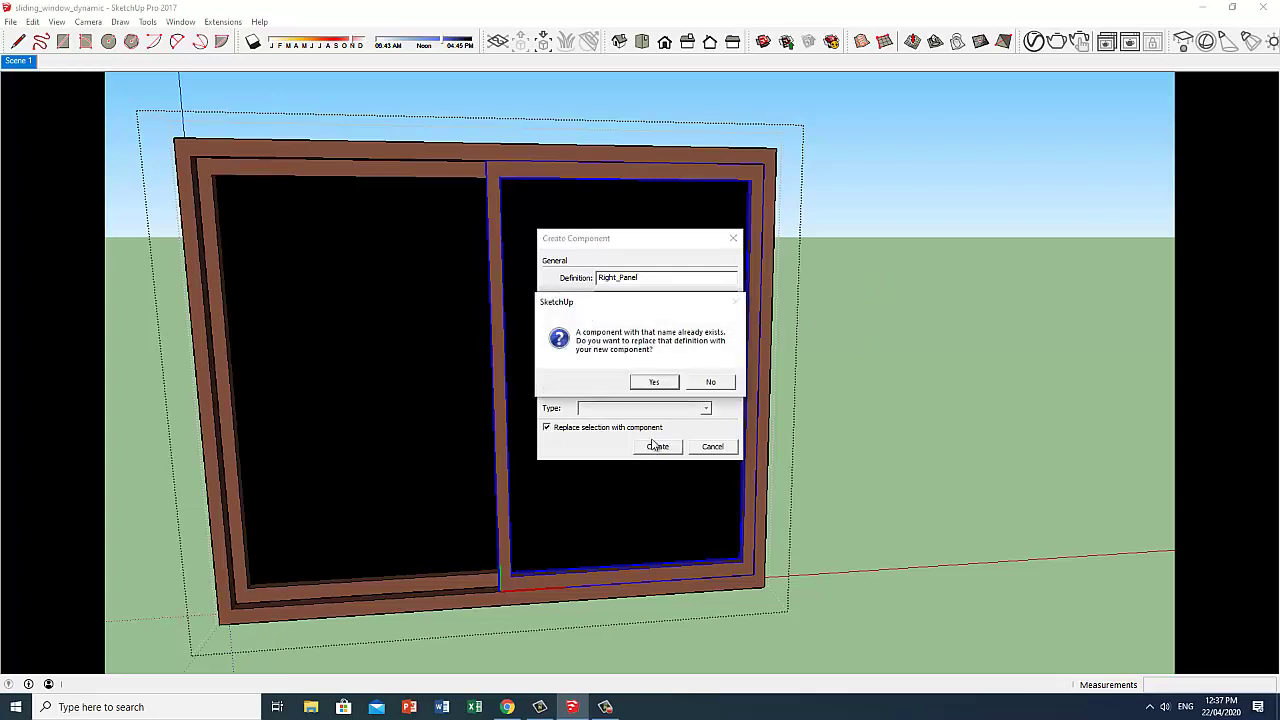
left_click(653, 384)
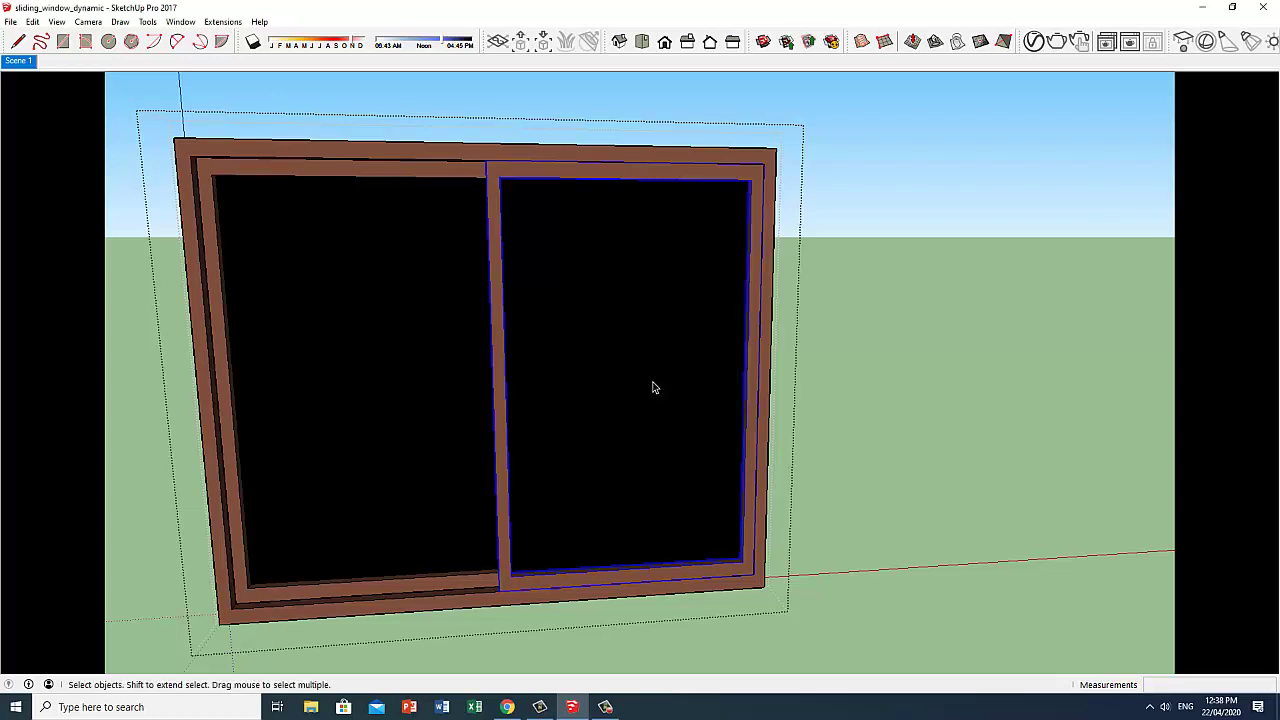
Show Left_Panel's Component Attributes (FRAME1, GLASS1) and start adding a new attribute
left_click(355, 390)
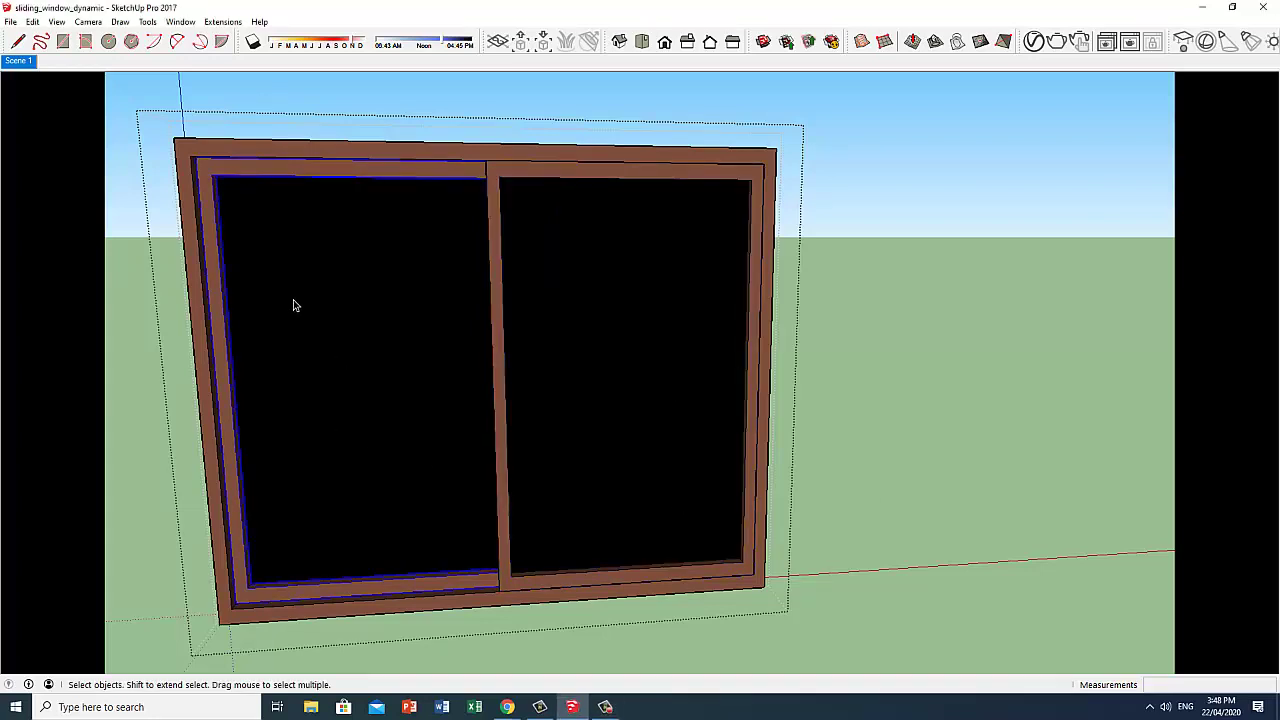
left_click(181, 21)
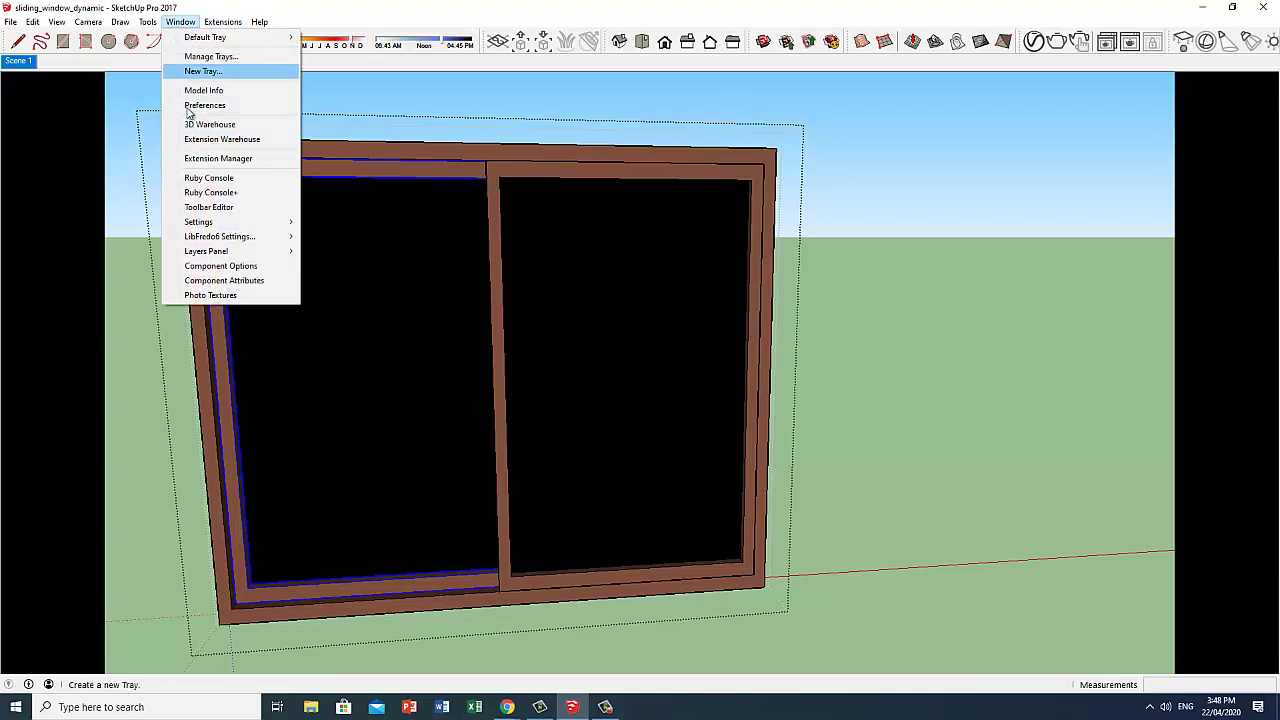
left_click(201, 280)
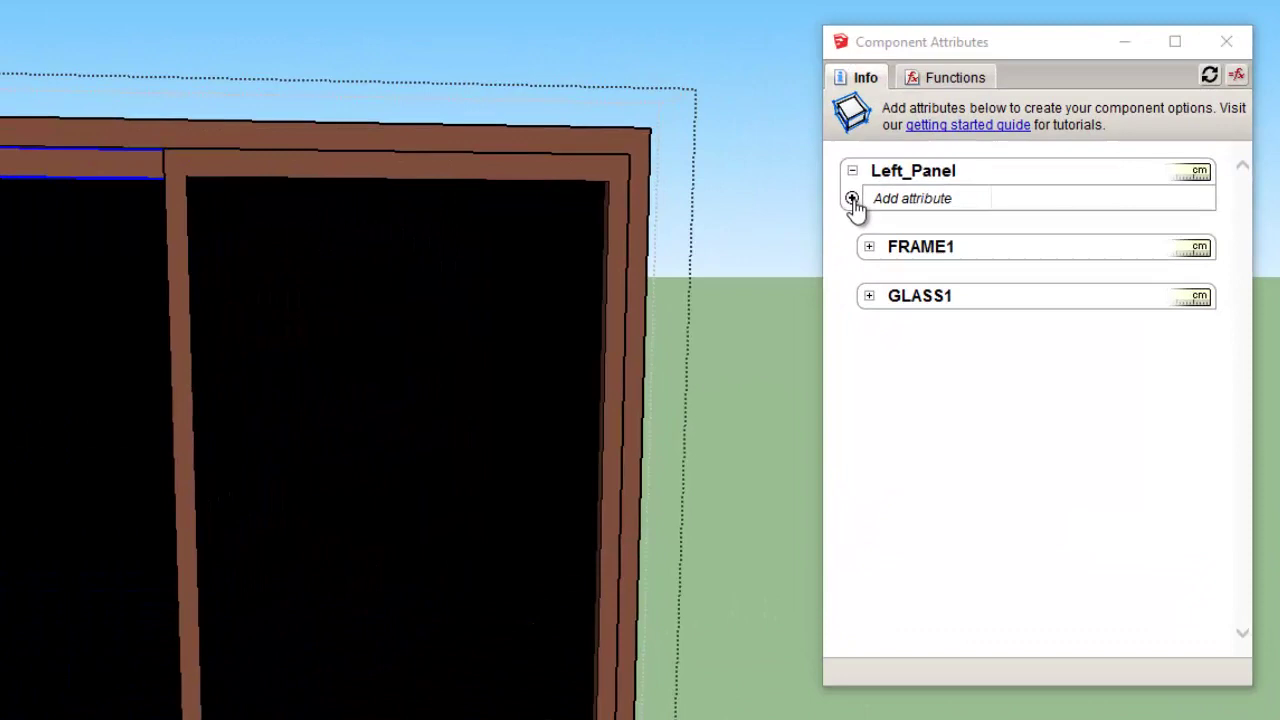
left_click(897, 191)
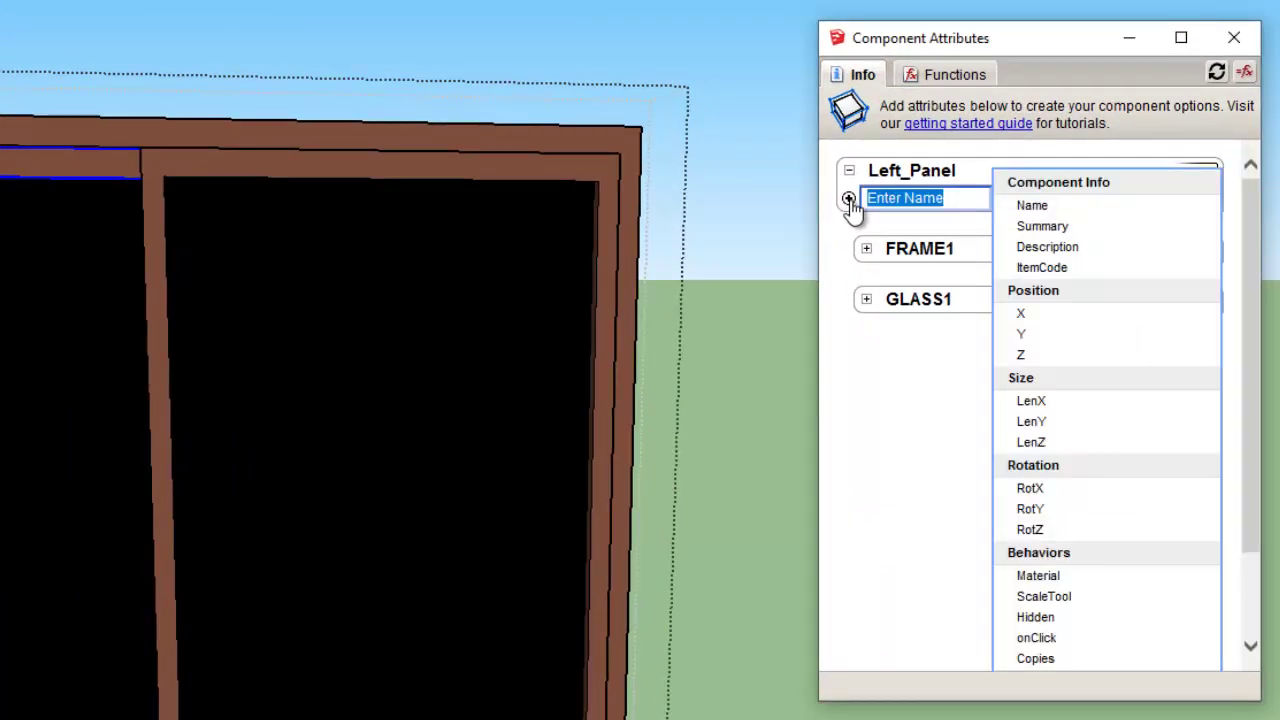
Add an X position attribute to Left_Panel and try it at 40 cm
left_click(1045, 318)
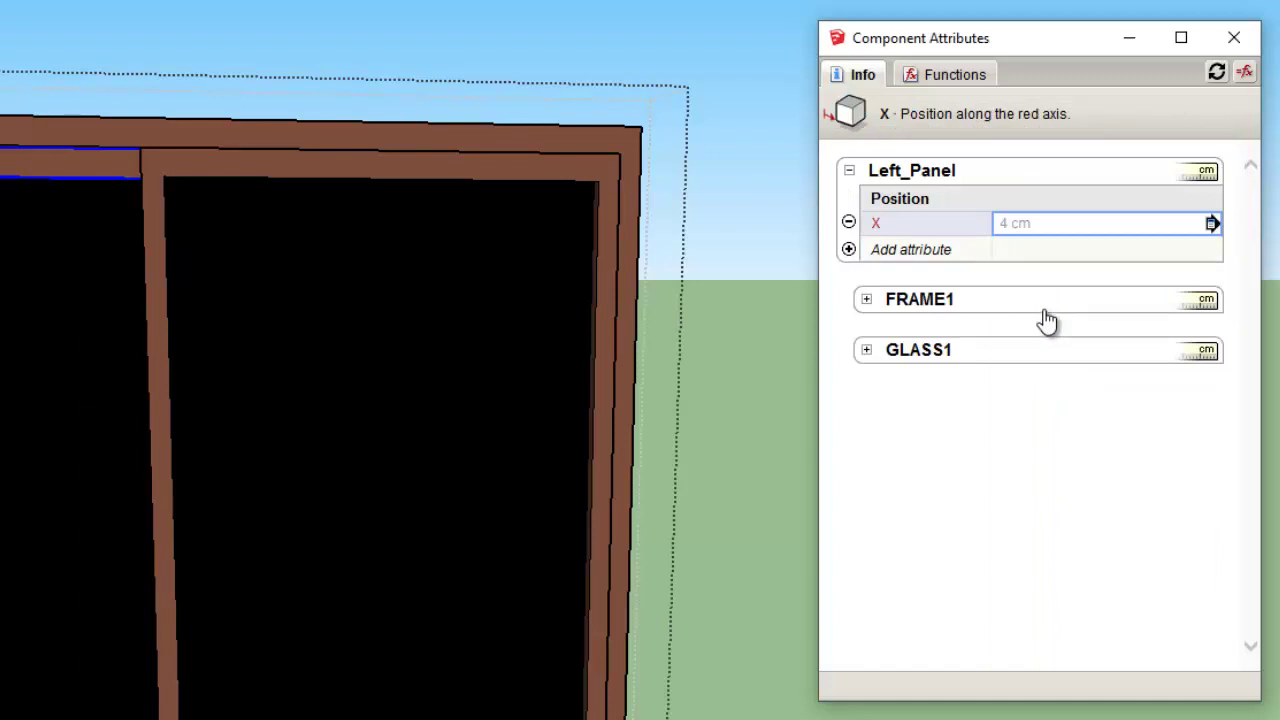
left_click(1012, 225)
left_click_drag(1035, 224, 990, 224)
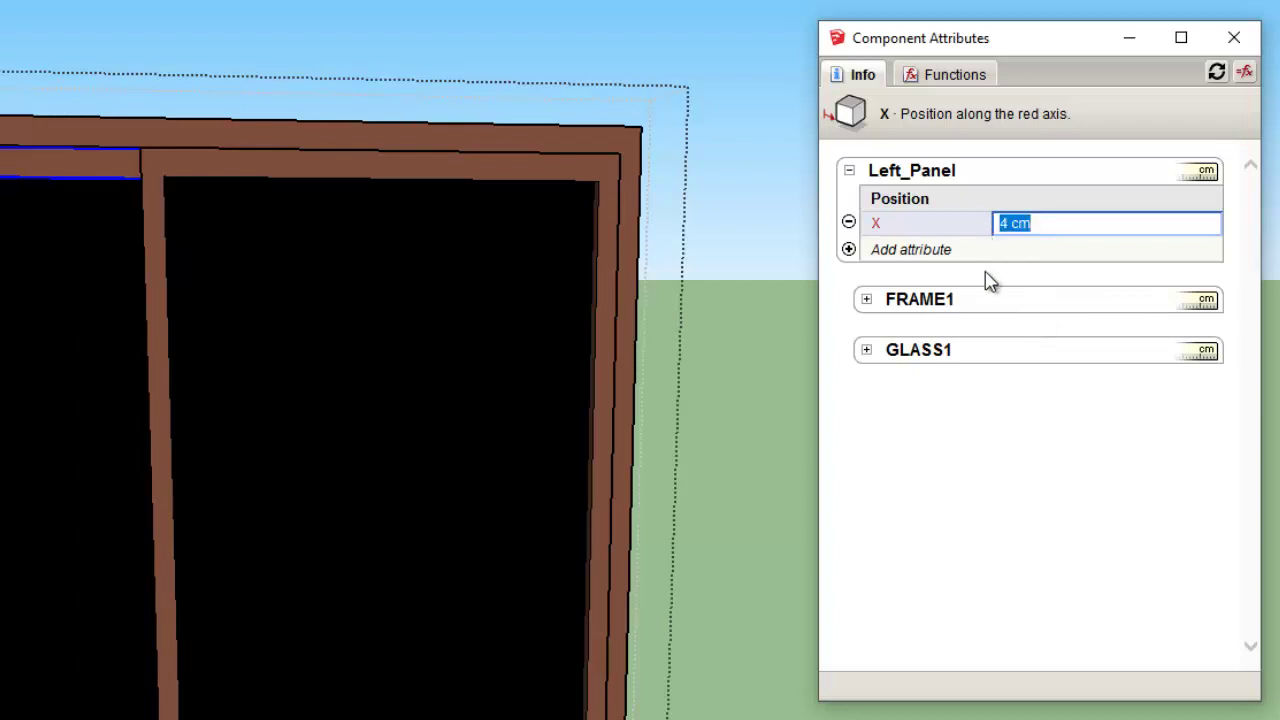
type("40")
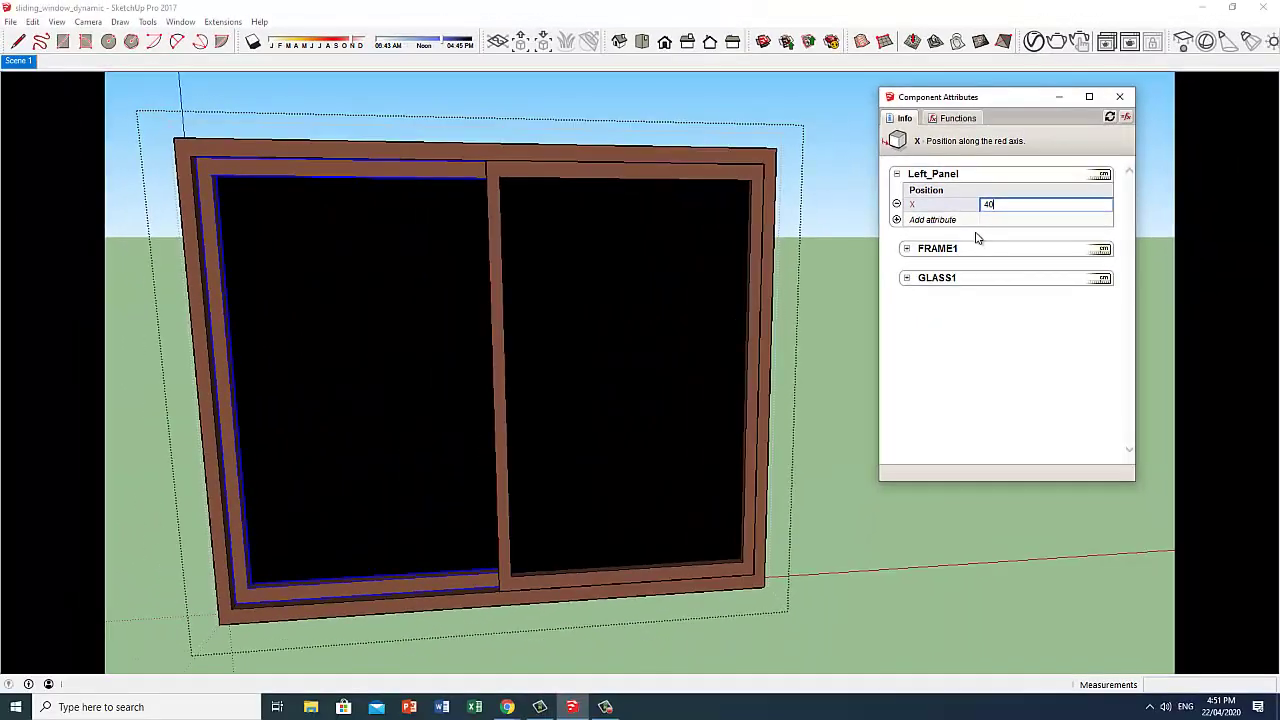
key("Return")
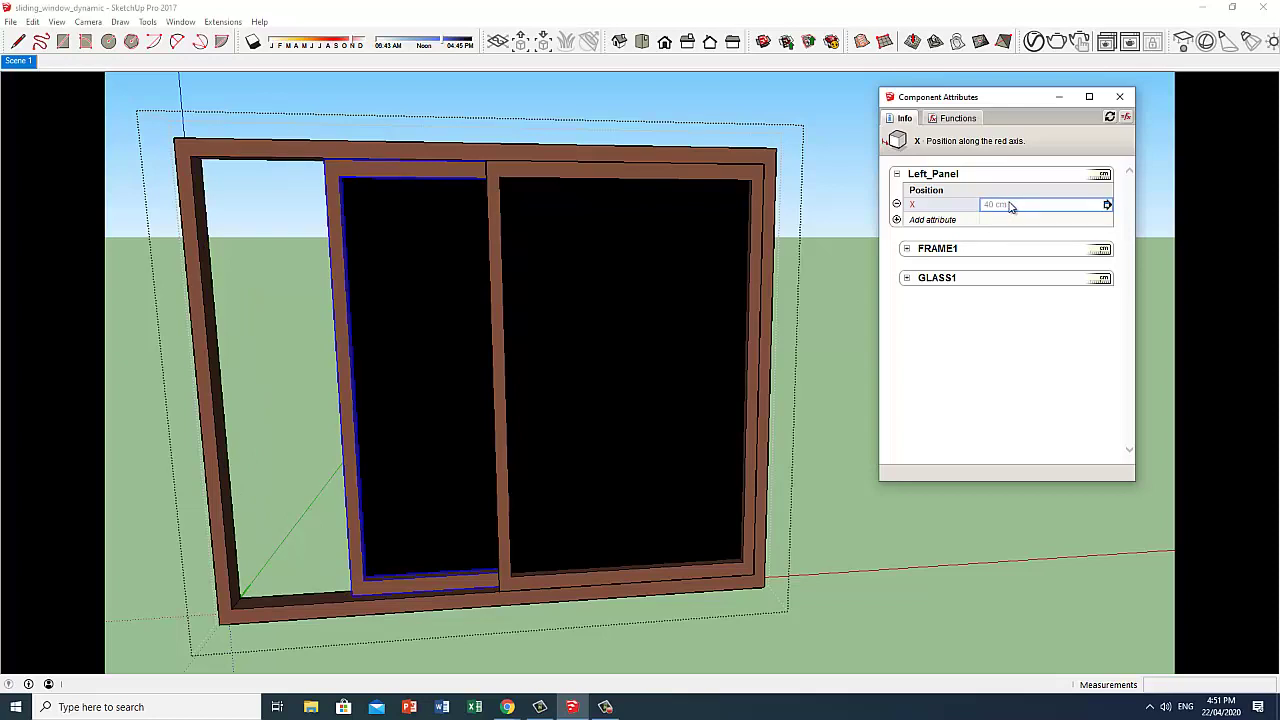
Try Left_Panel's X at 6, then set it back to 4 cm
left_click(1012, 207)
left_click_drag(1008, 205, 962, 218)
type("60")
key("Return")
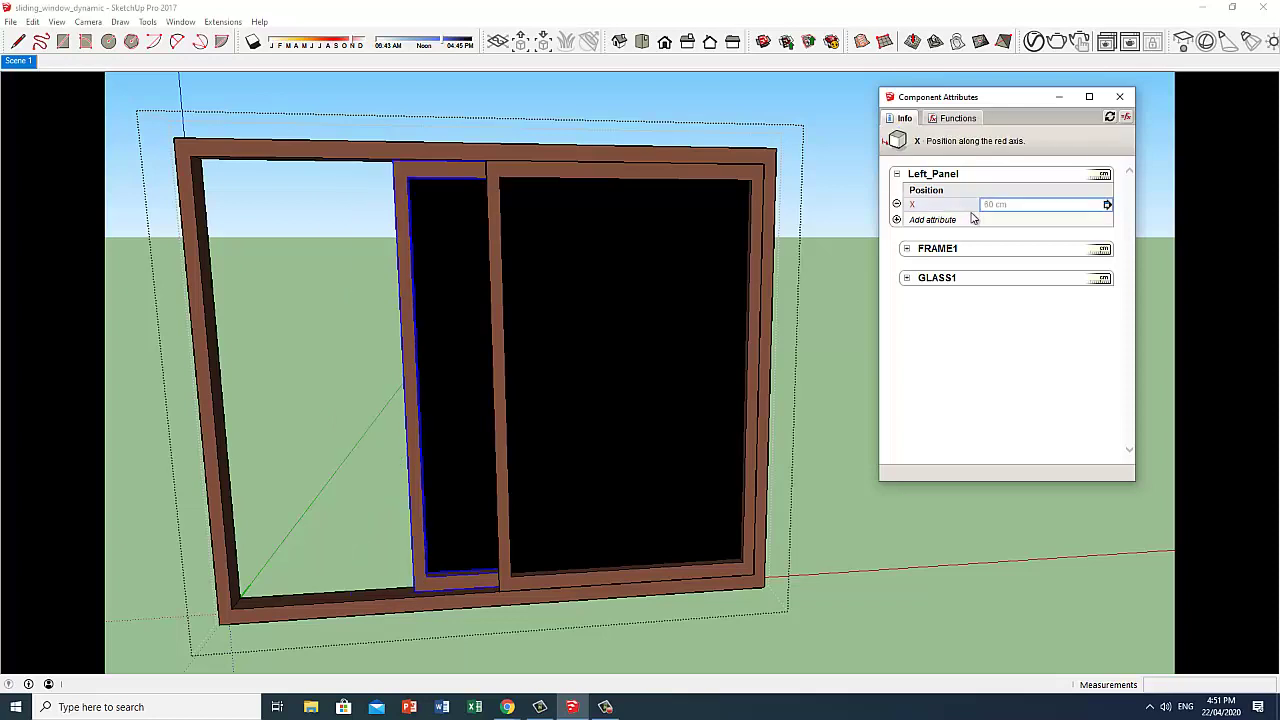
left_click(1012, 203)
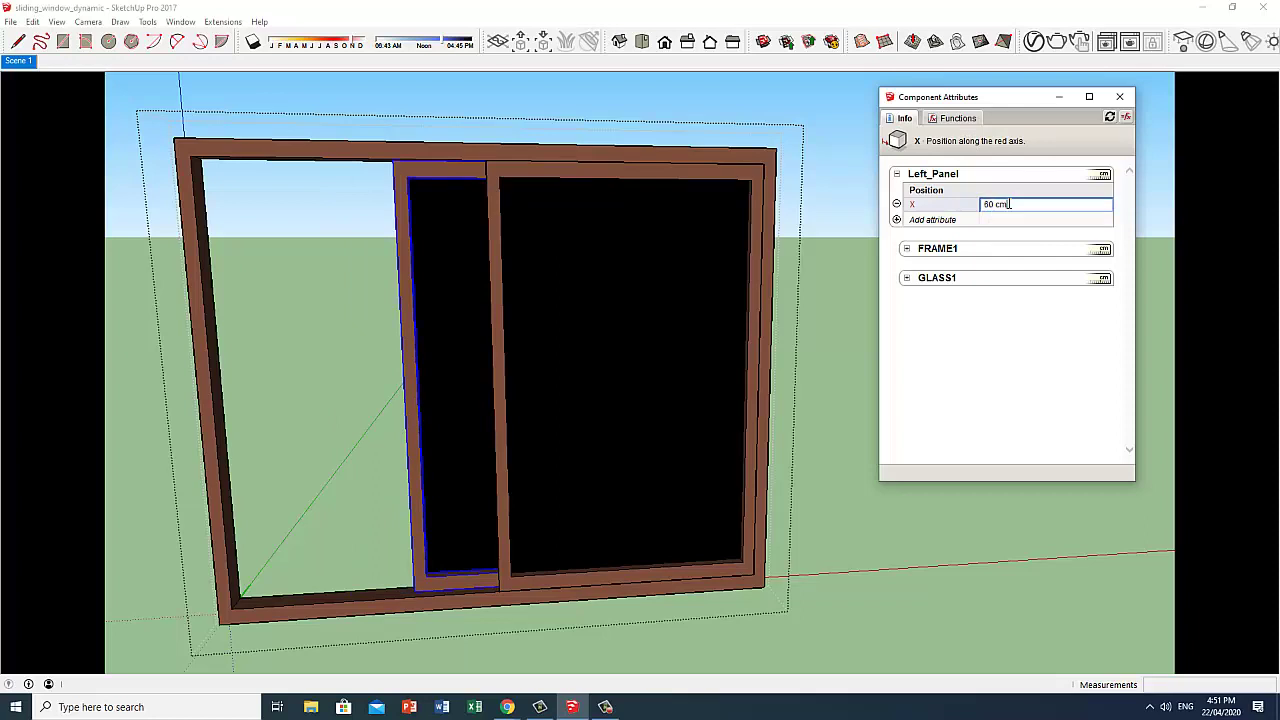
type("4")
key("Return")
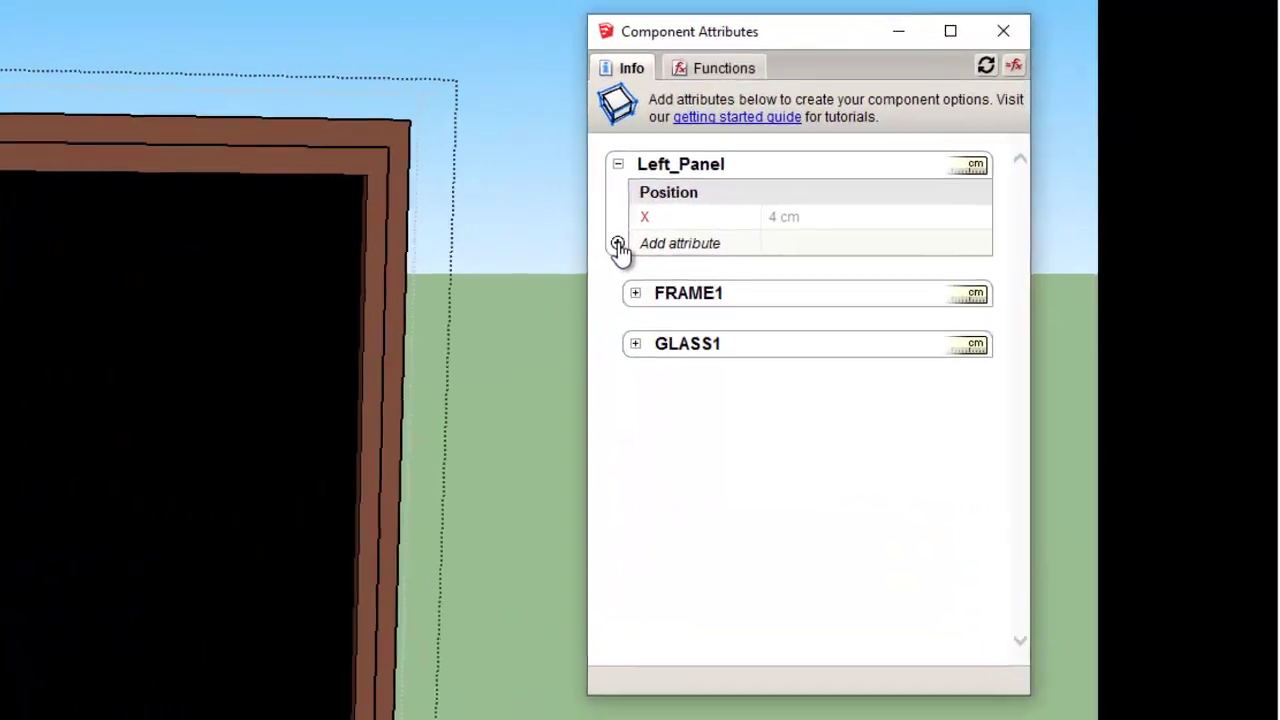
Add an empty onClick behavior attribute to Left_Panel and show the spreadsheet functions list
left_click(898, 222)
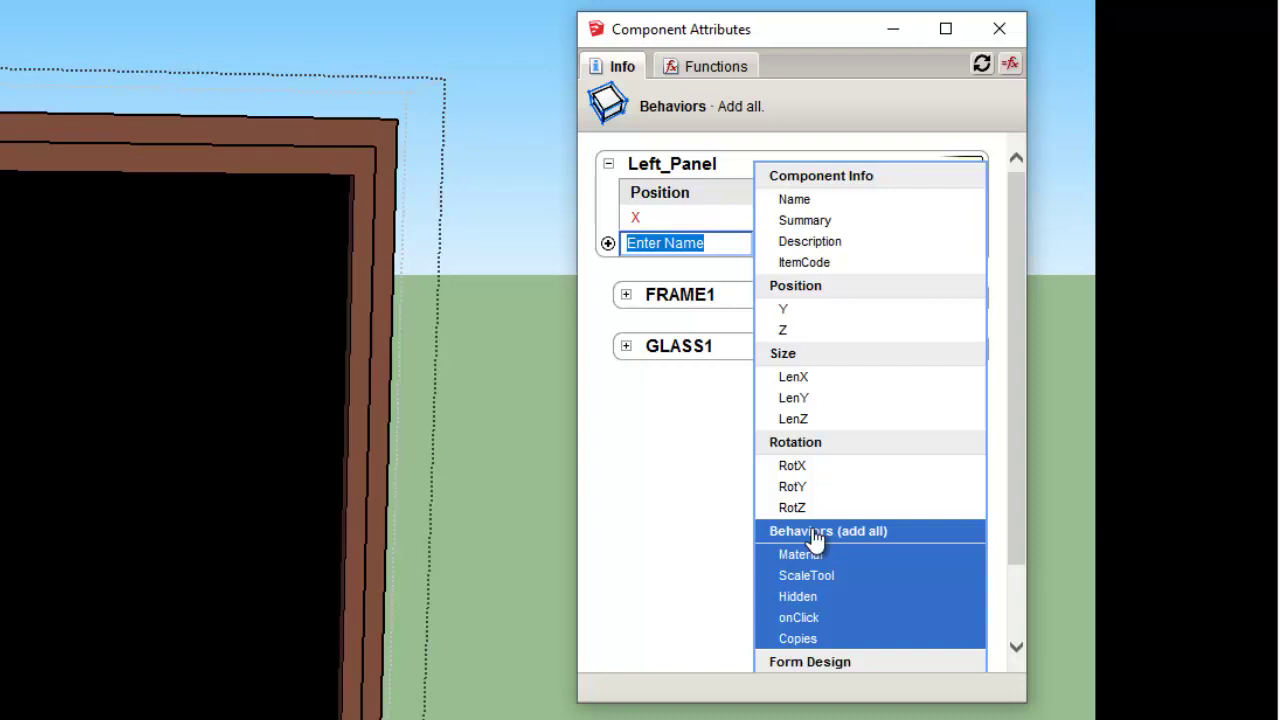
left_click(840, 630)
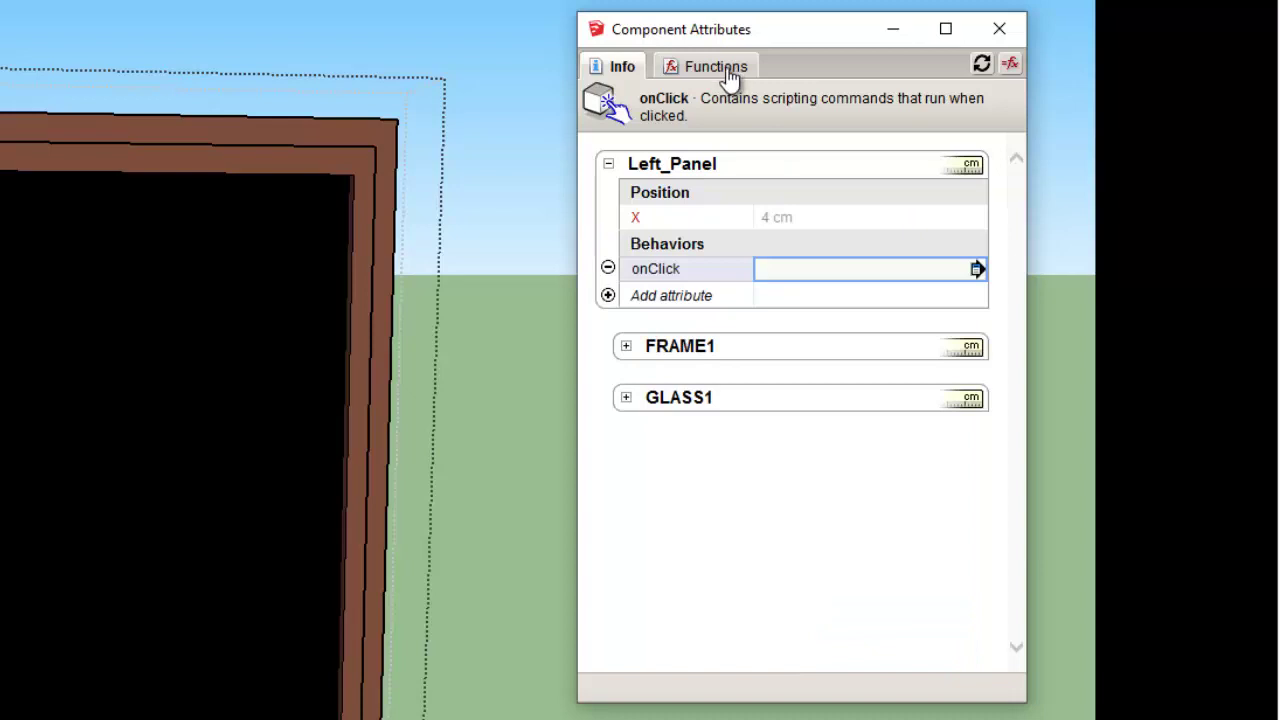
left_click(731, 79)
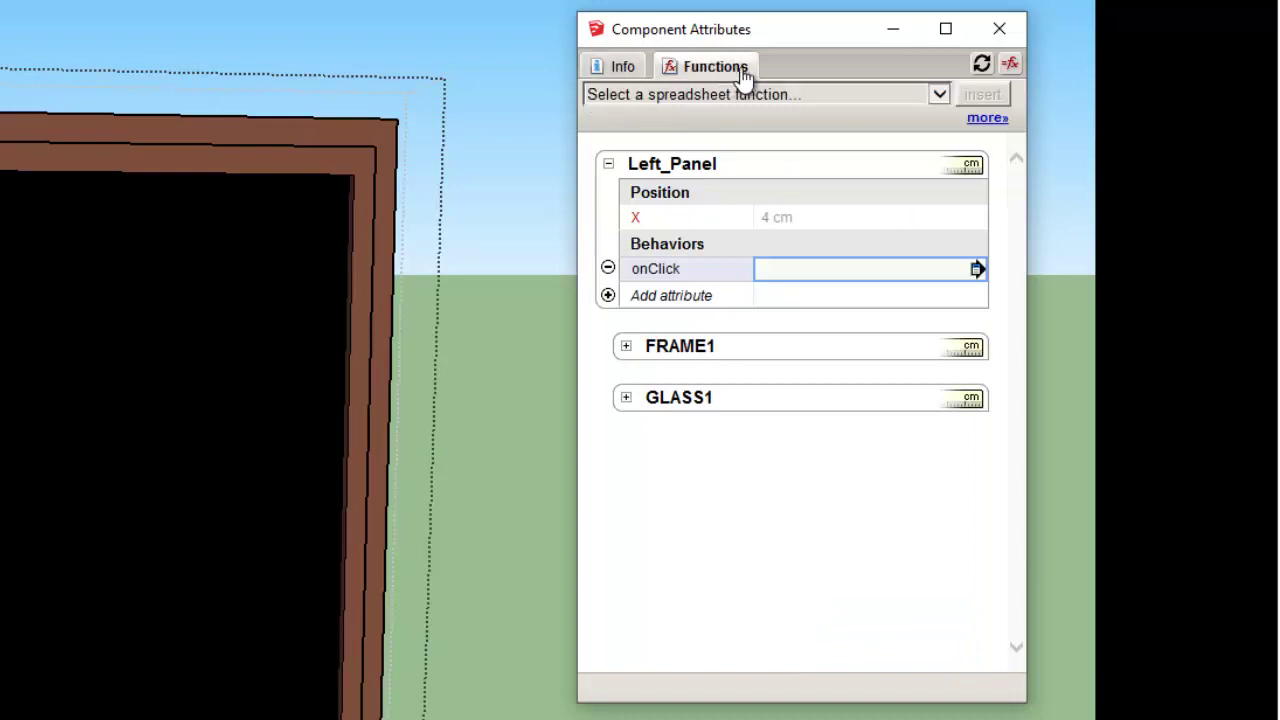
Insert the ANIMATE function into Left_Panel's onClick value
left_click(940, 95)
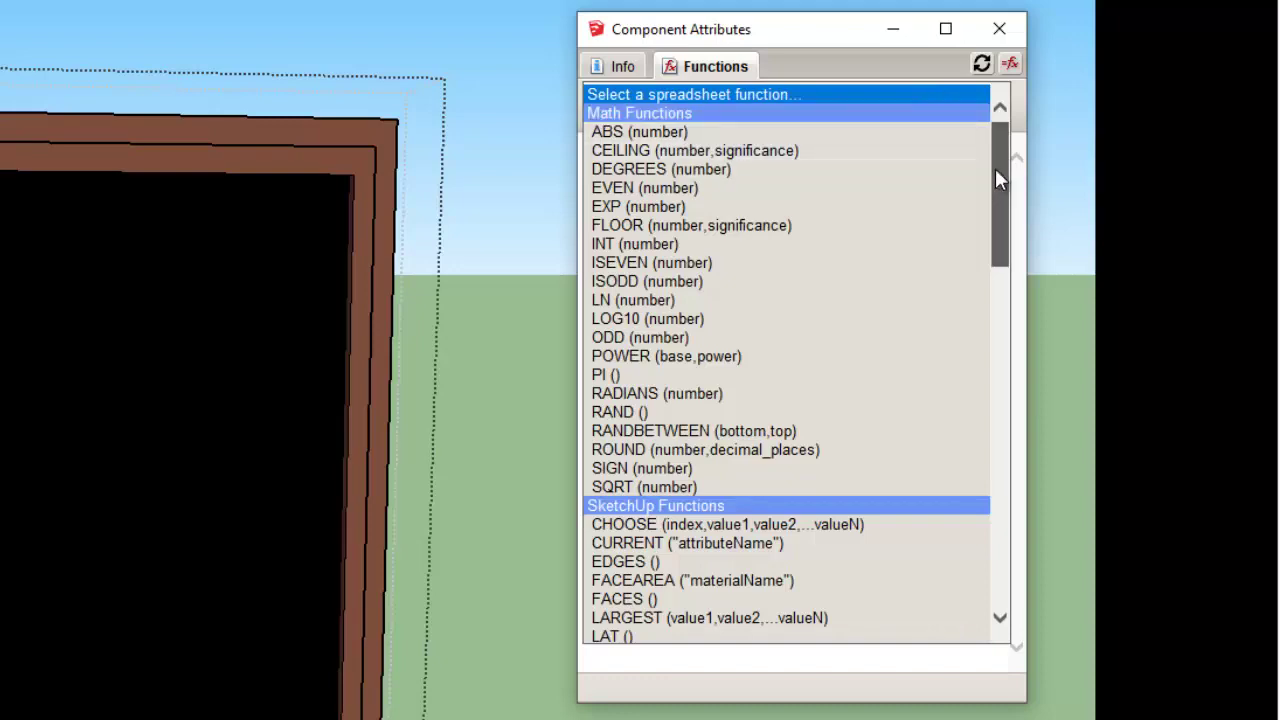
left_click_drag(995, 170, 1007, 517)
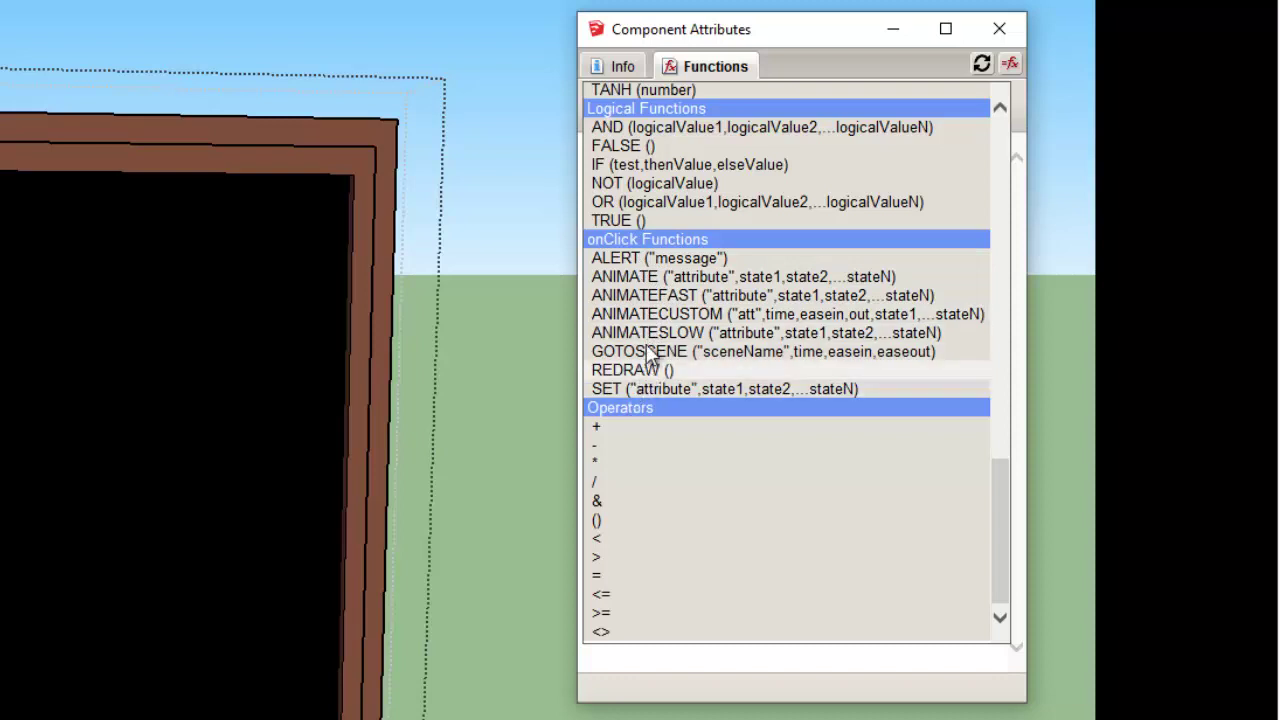
left_click(645, 287)
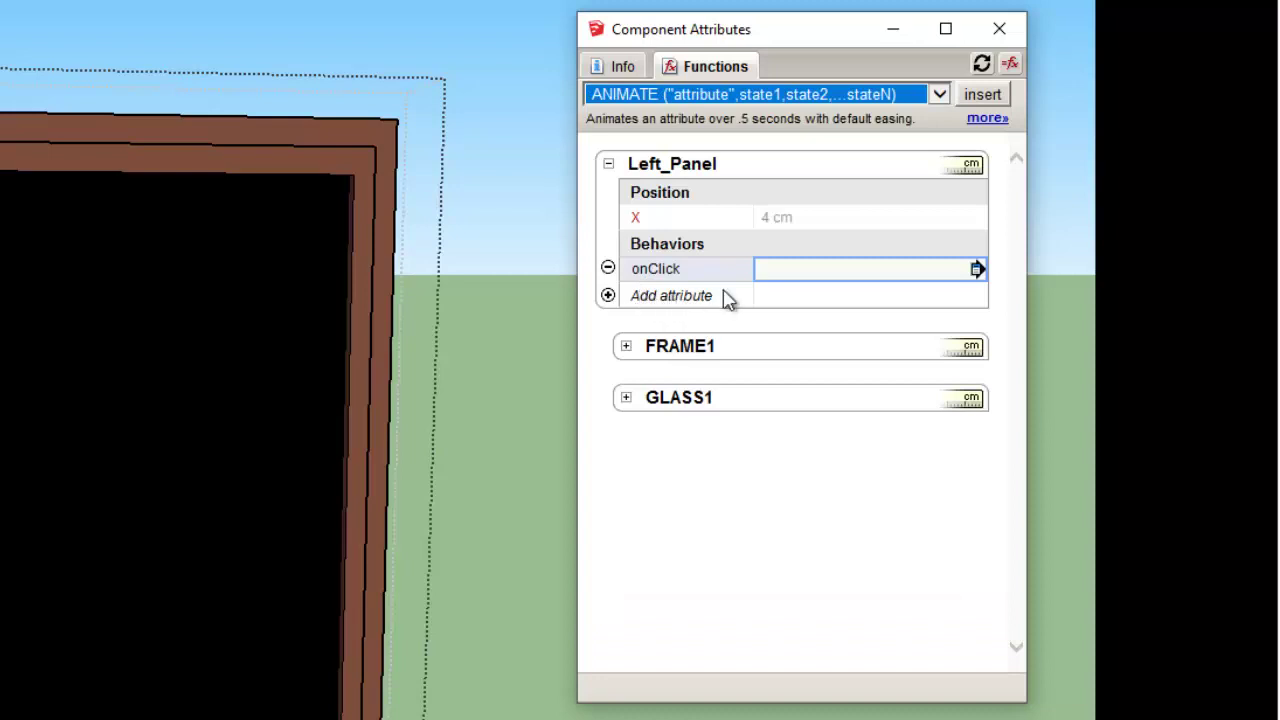
left_click(767, 269)
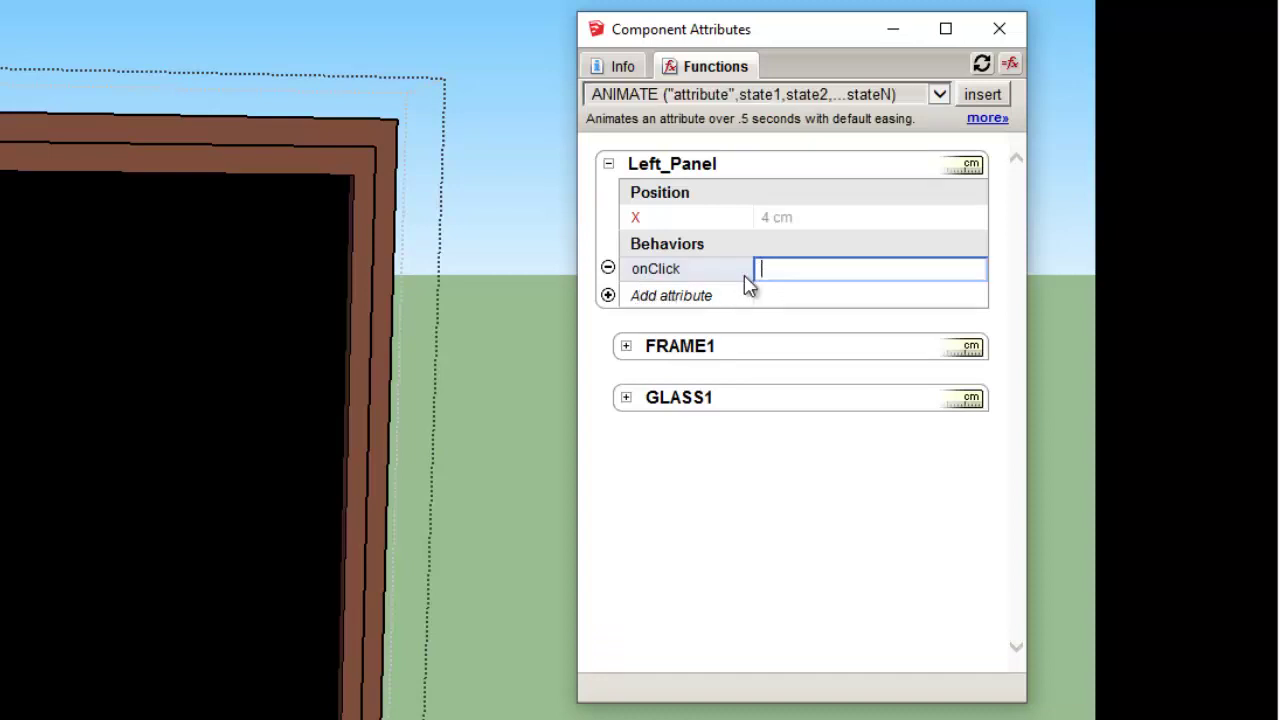
left_click(982, 95)
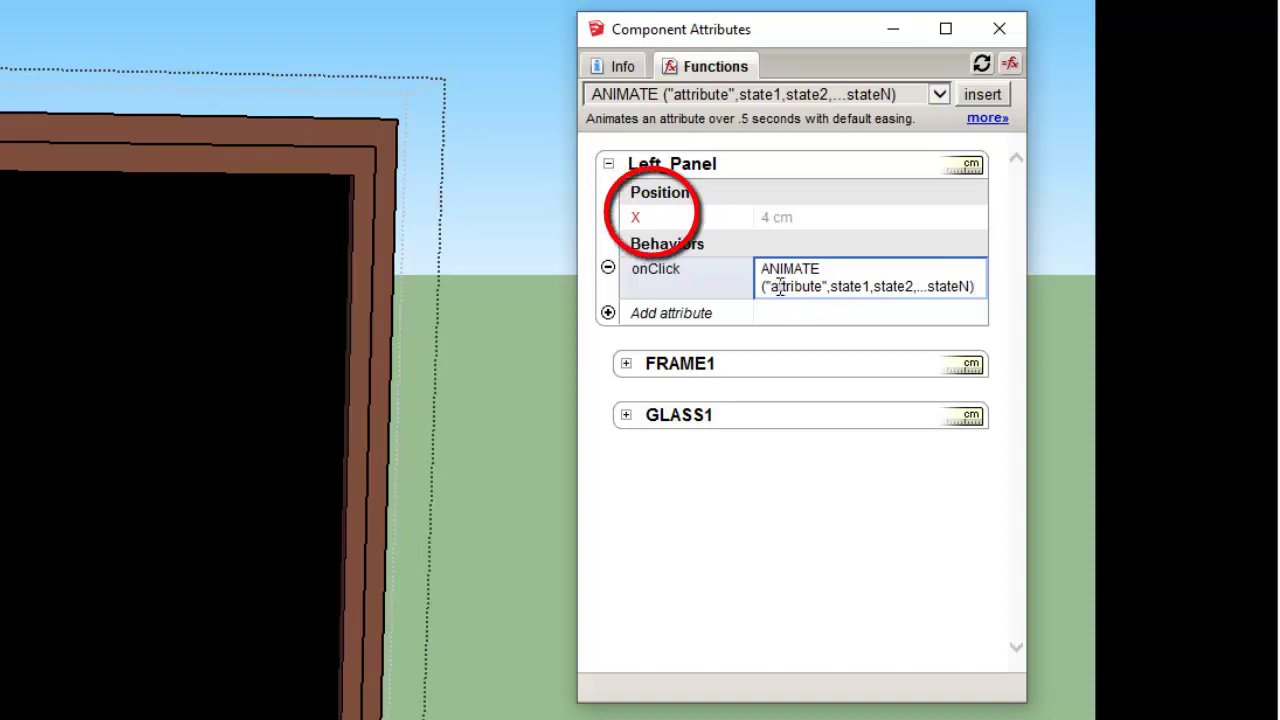
Fill the ANIMATE arguments to read ANIMATE("x",40,60) and commit it
left_click_drag(771, 287, 822, 286)
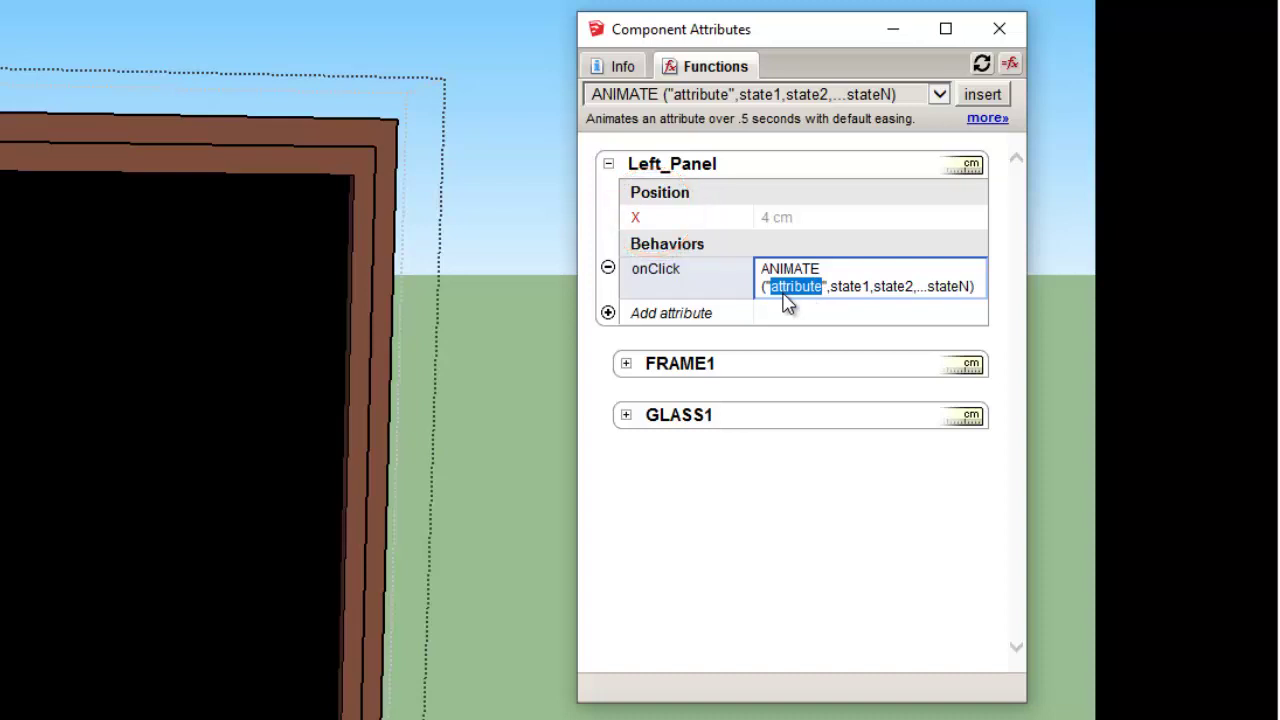
type("x")
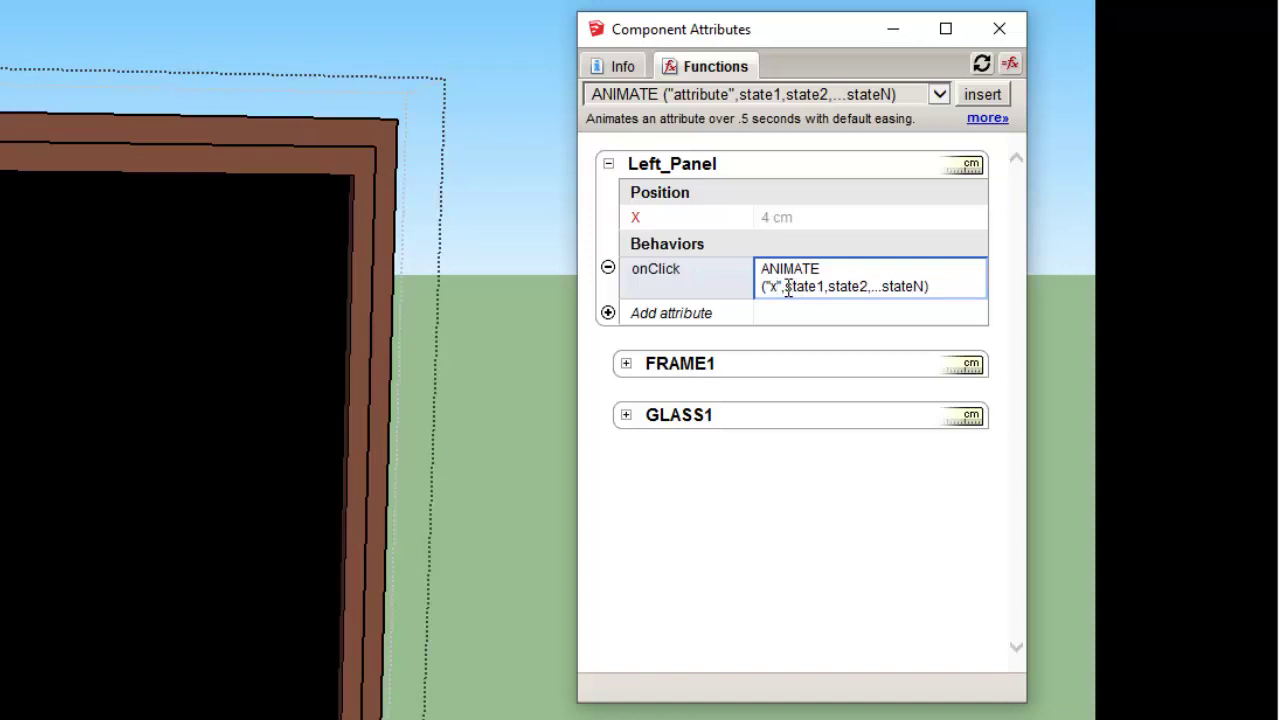
left_click_drag(786, 287, 824, 290)
type("4")
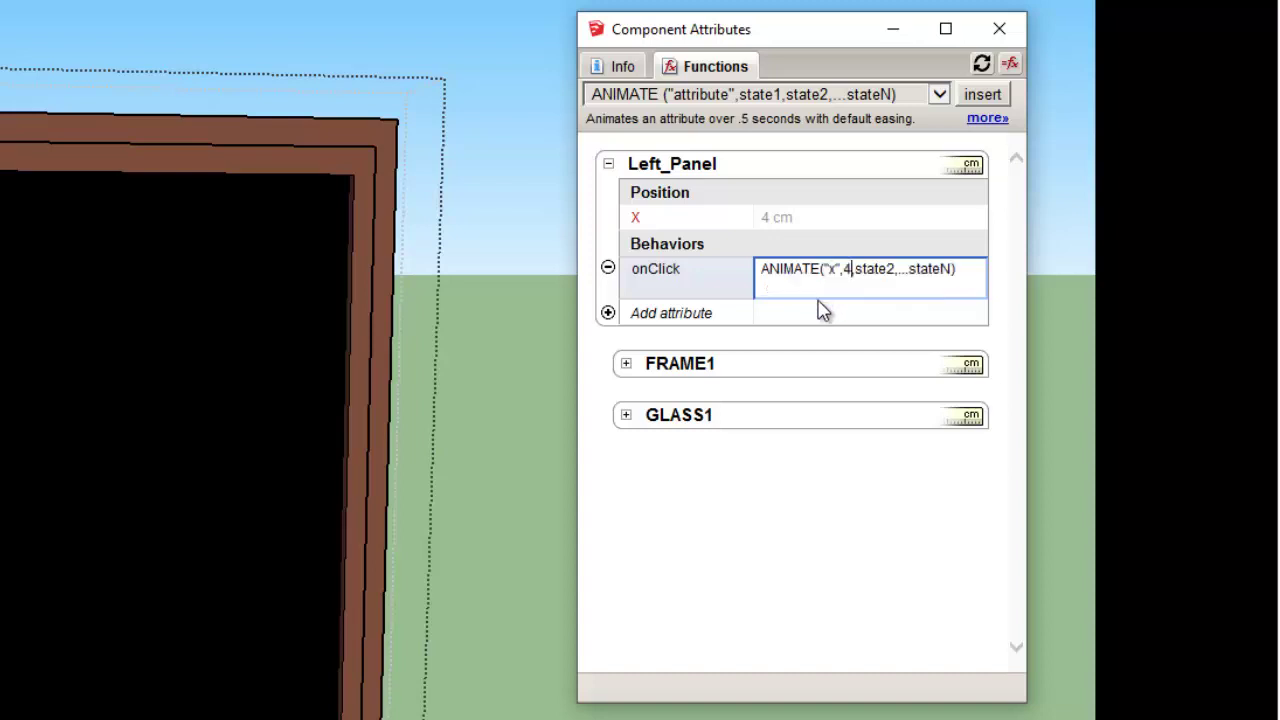
type("0")
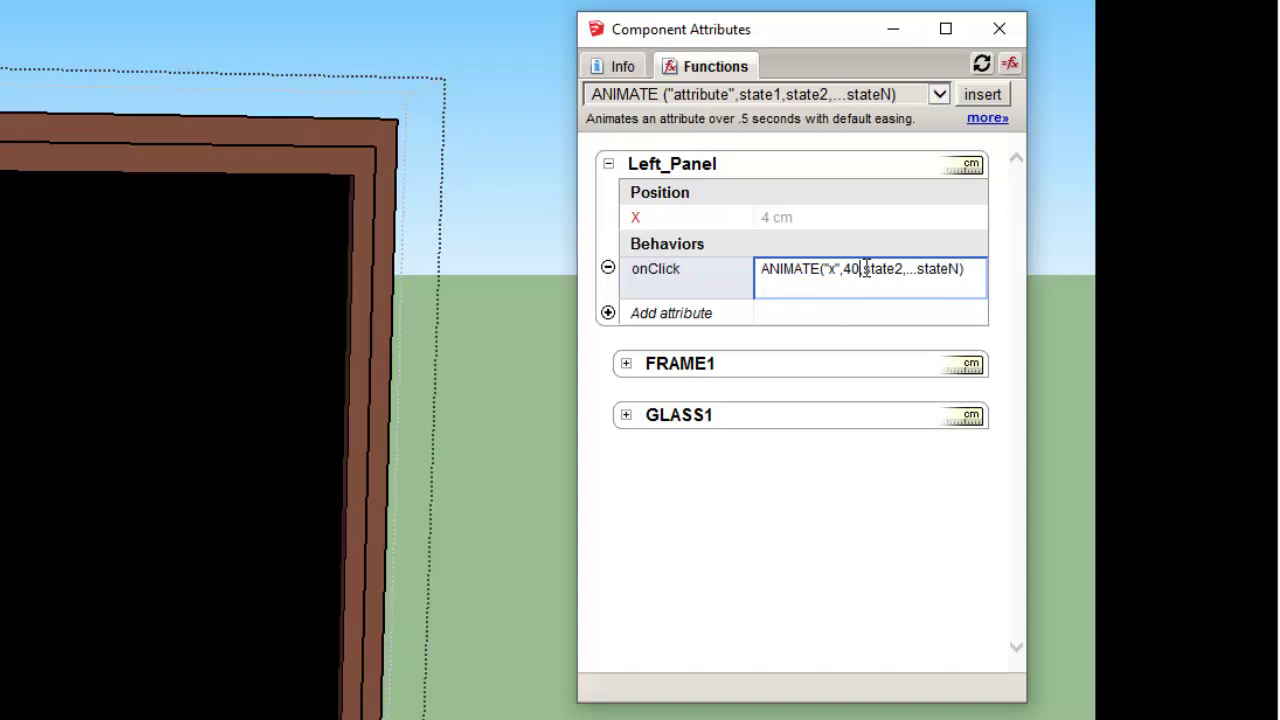
left_click_drag(866, 268, 951, 283)
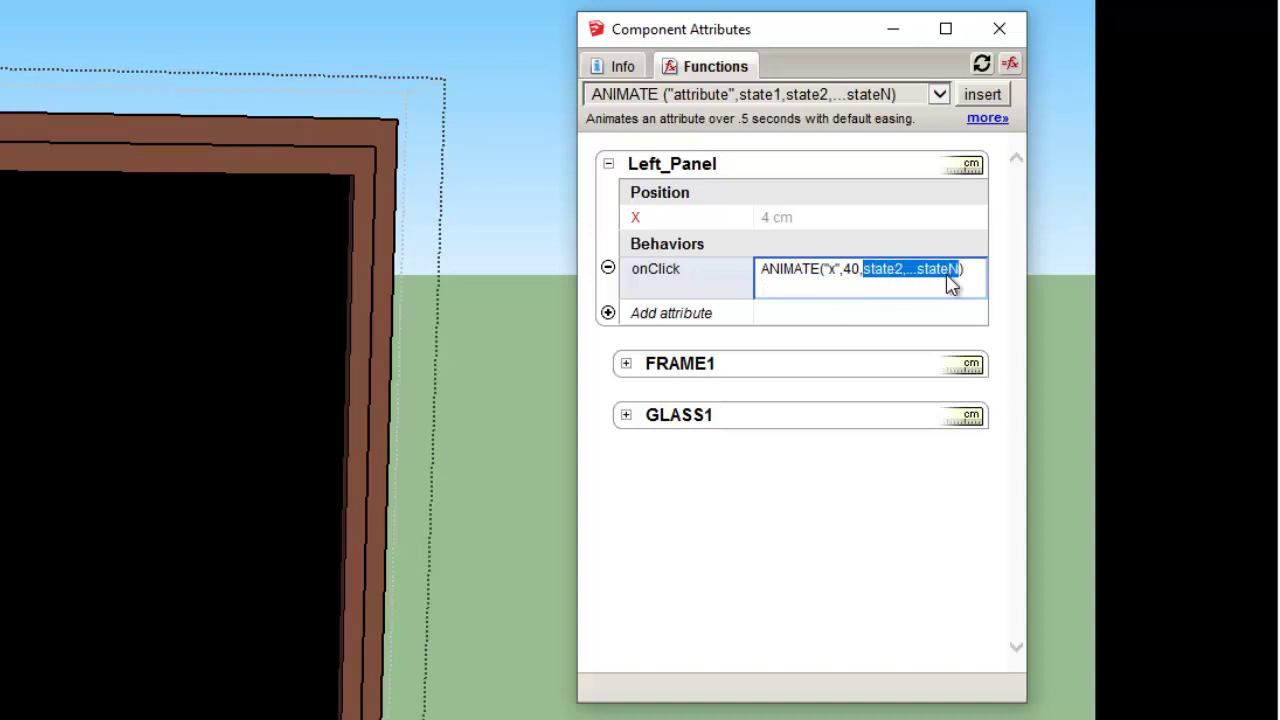
type("60")
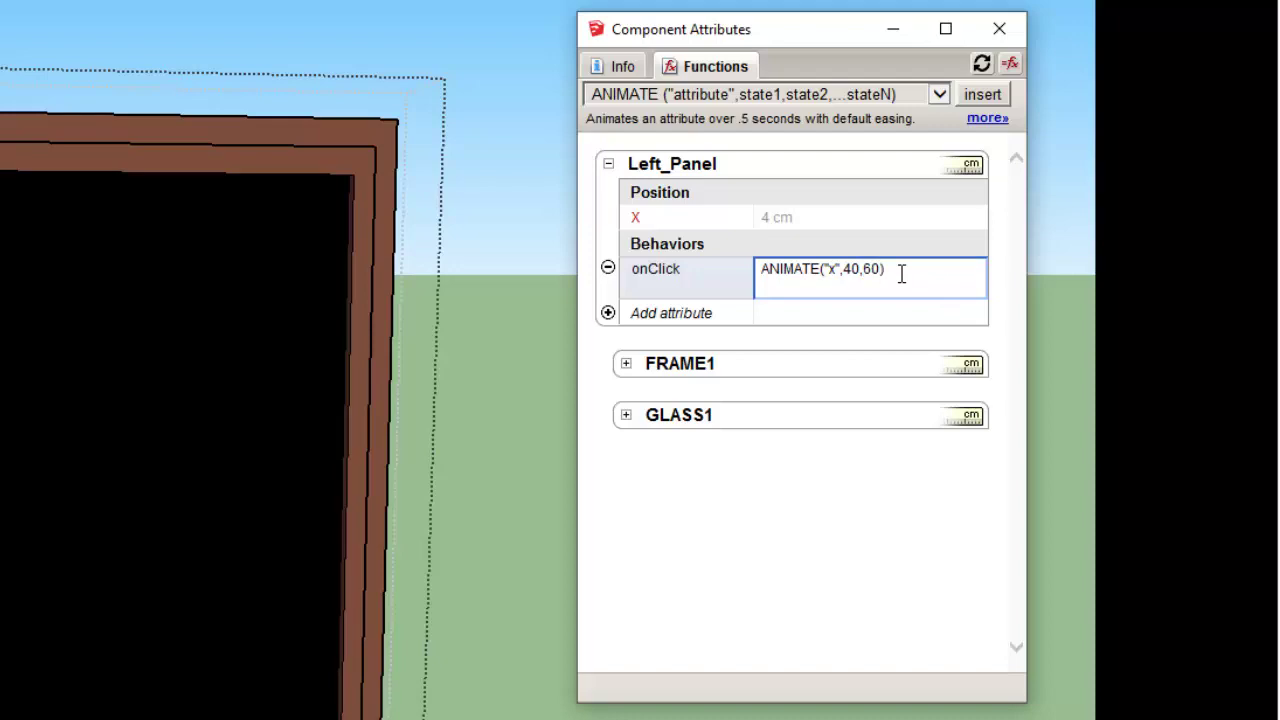
key("Return")
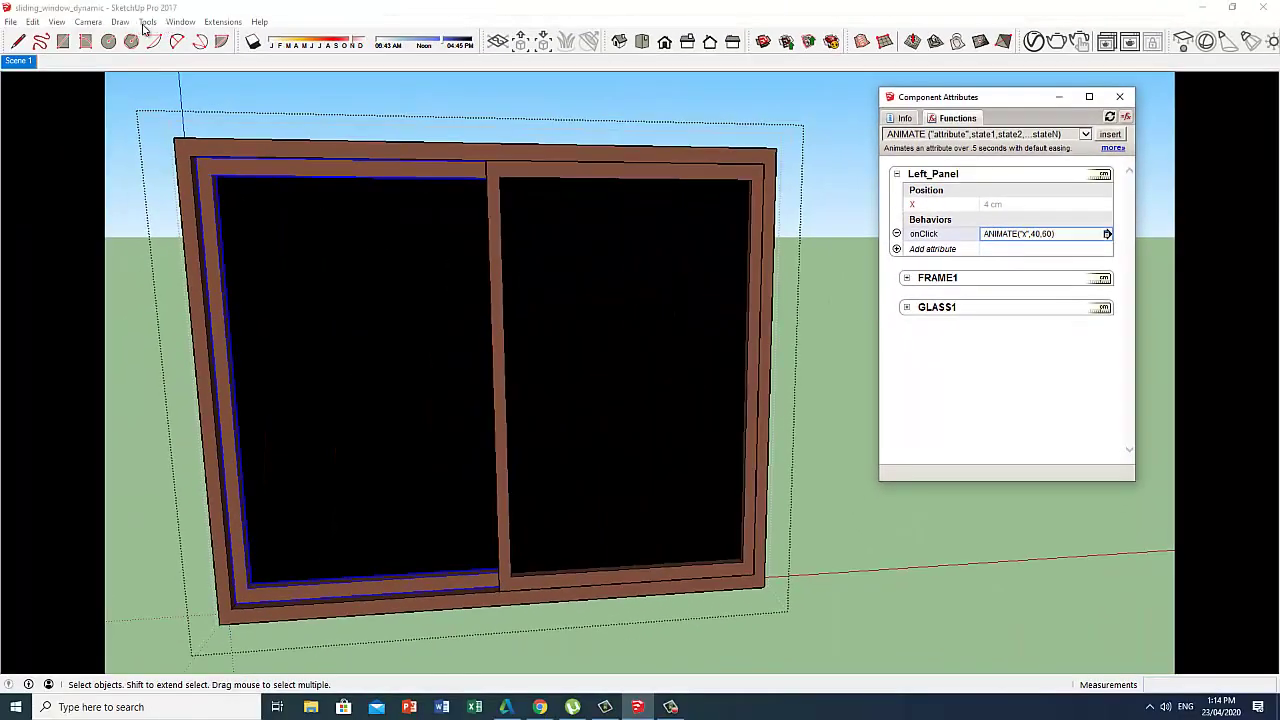
With the Interact tool, click the left panel three times to test its sliding animation
left_click(146, 24)
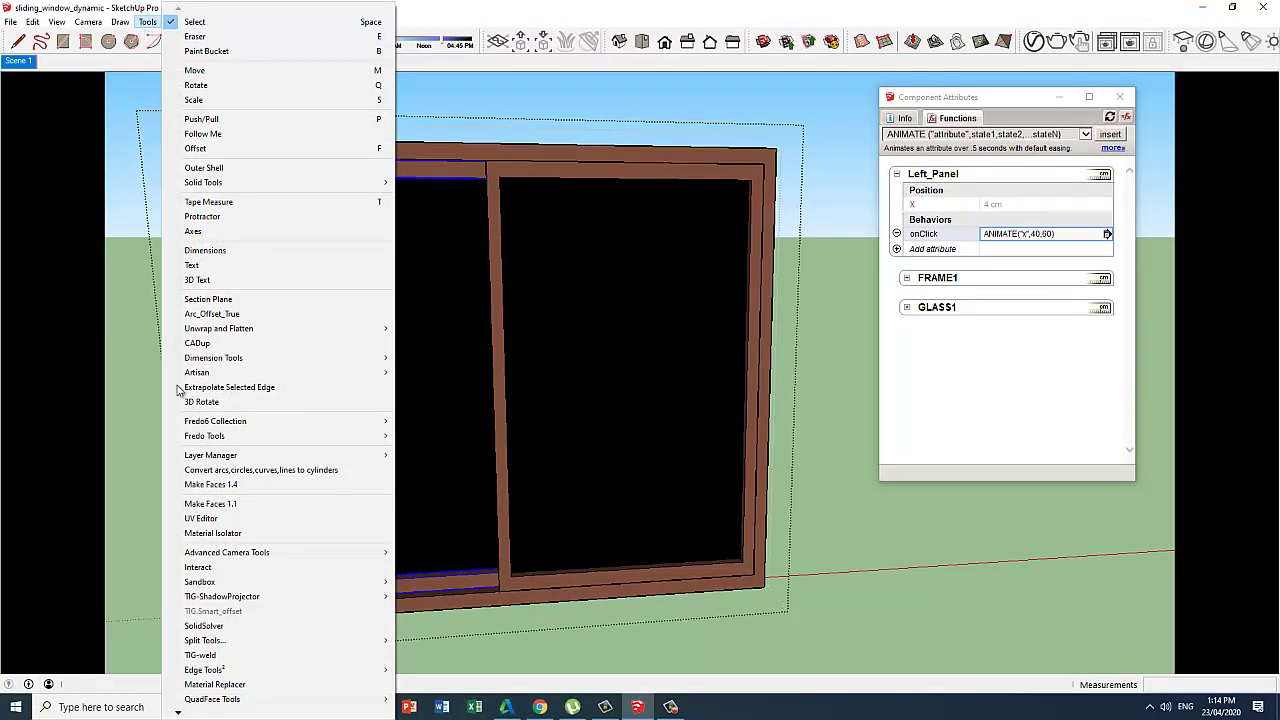
left_click(196, 567)
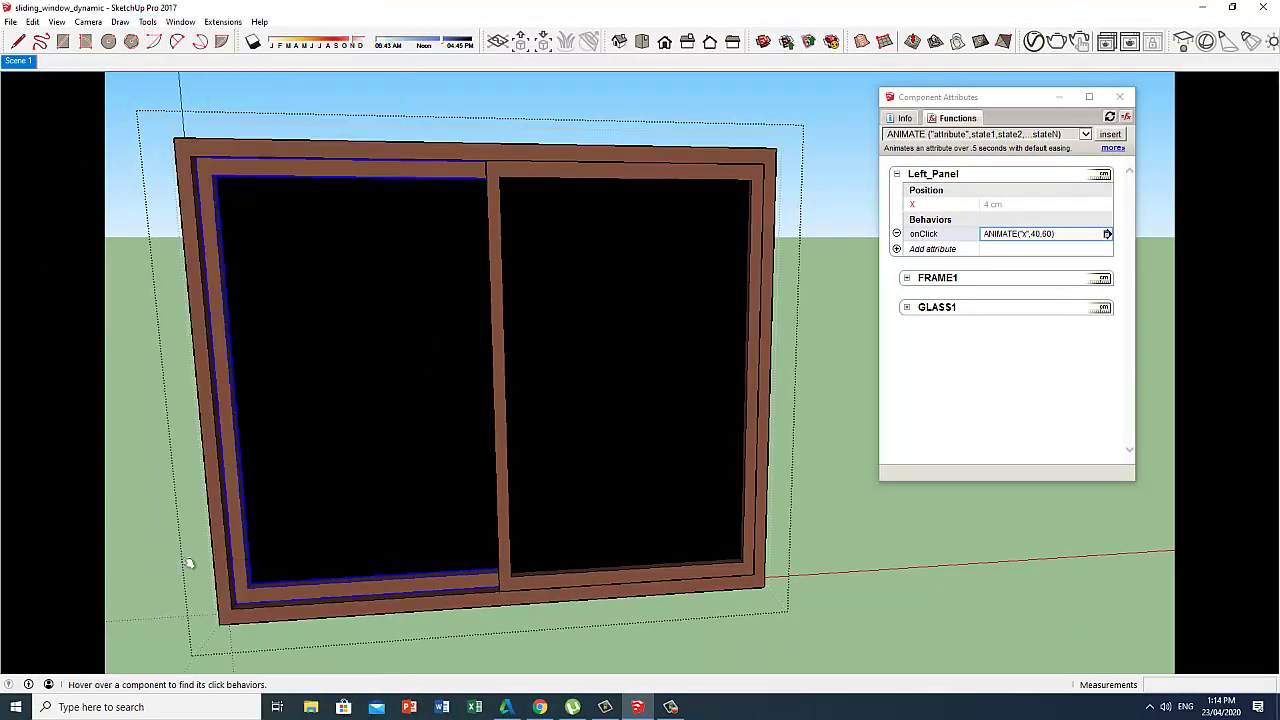
left_click(288, 375)
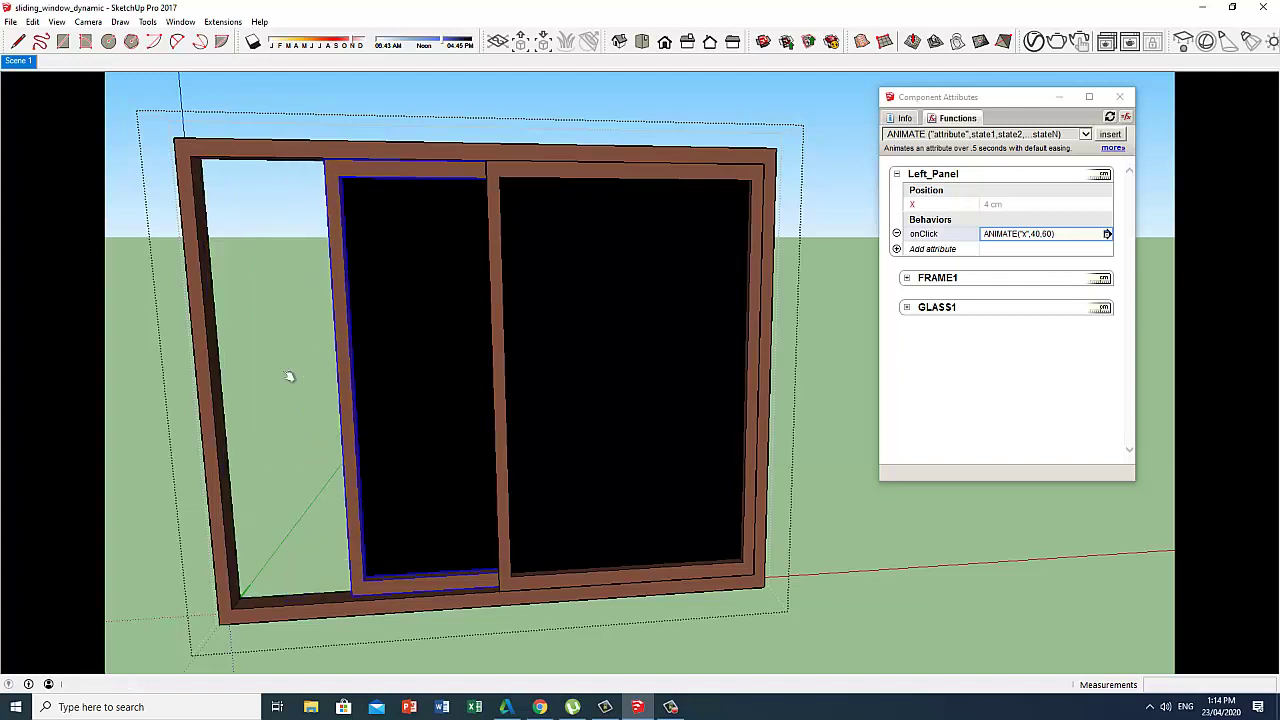
left_click(377, 362)
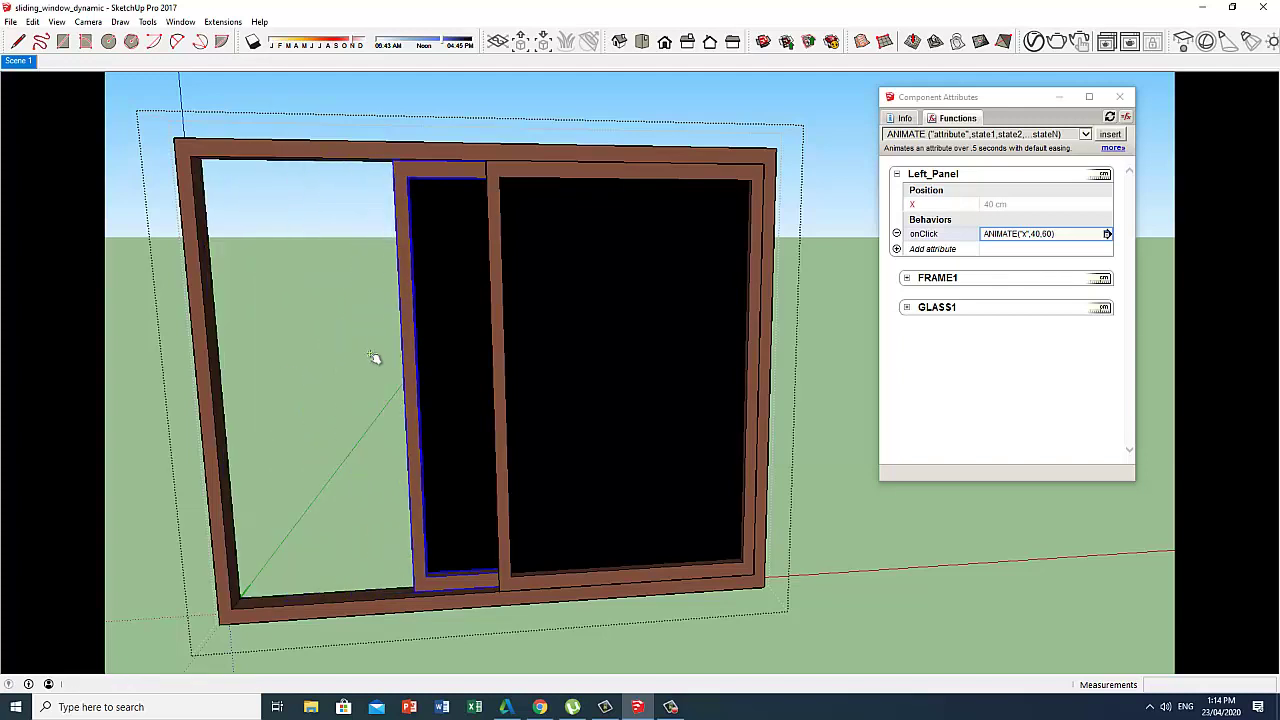
left_click(452, 364)
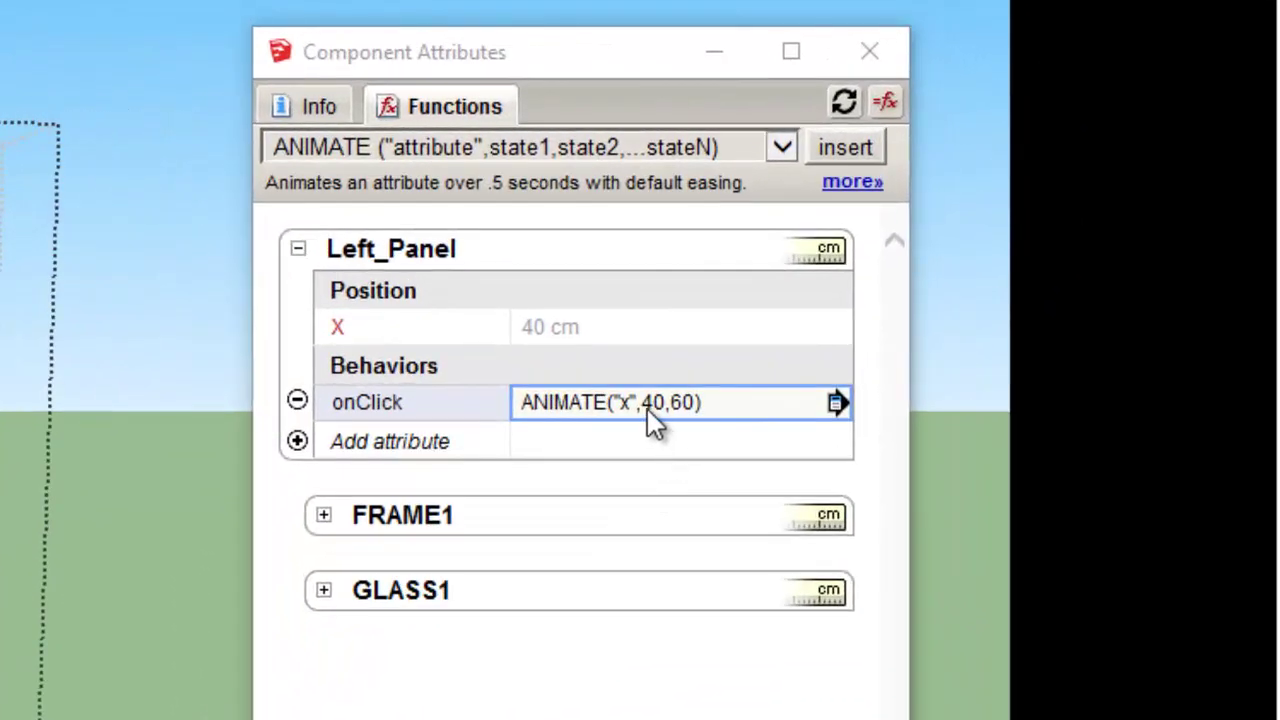
Change onClick to ANIMATE("x",4,40,60) and click-test the left panel through its stops
left_click(647, 412)
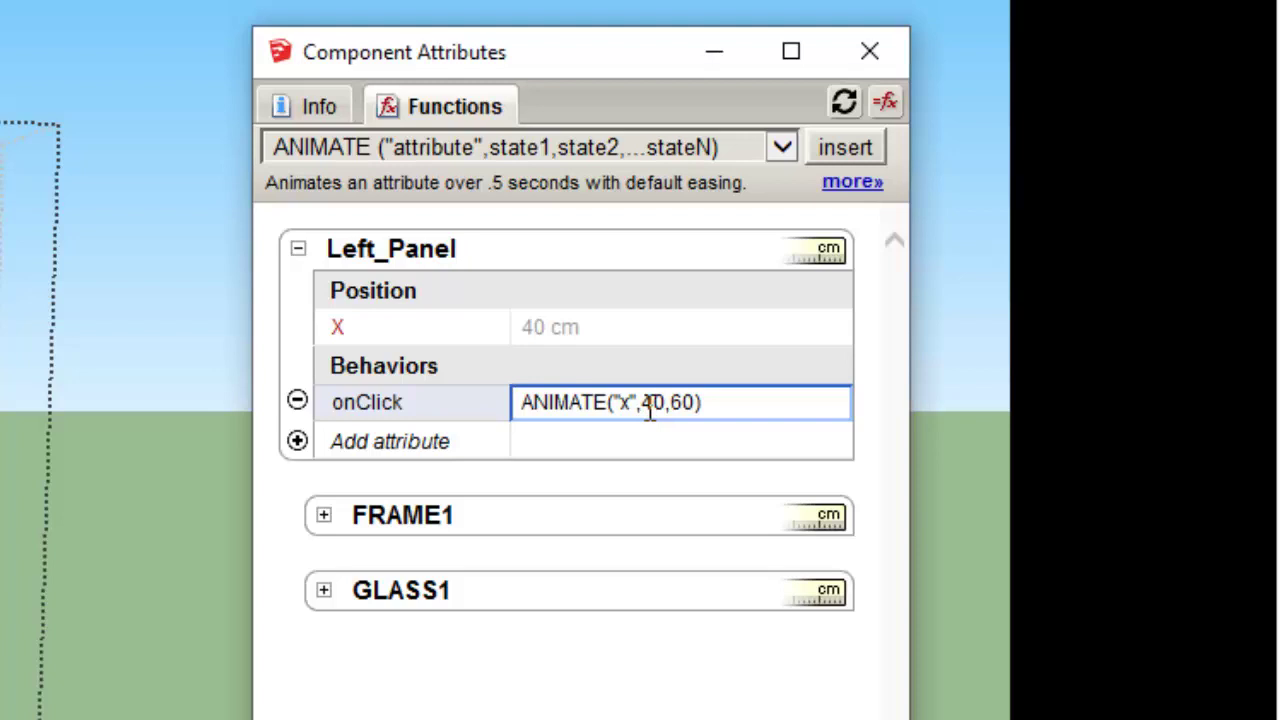
type("4")
type(",4")
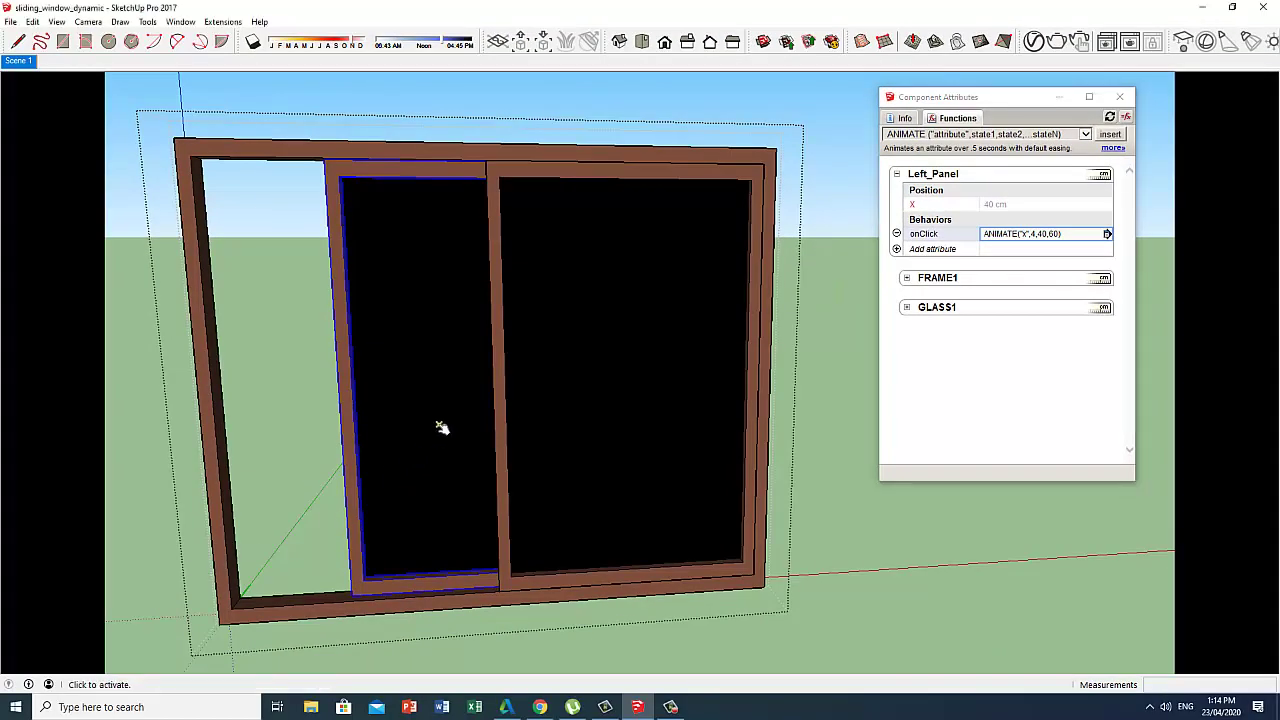
left_click(443, 430)
left_click(469, 418)
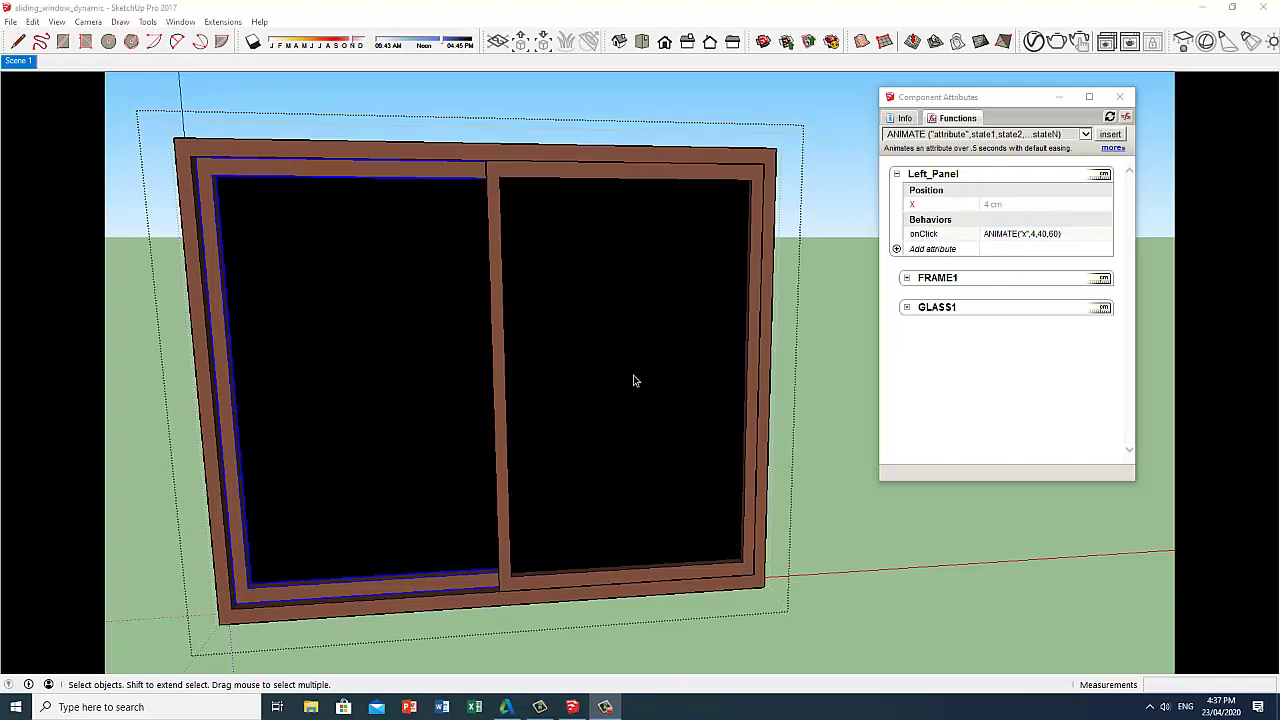
Select Right_Panel, add an X position attribute, and preview it at 40 cm
left_click(633, 380)
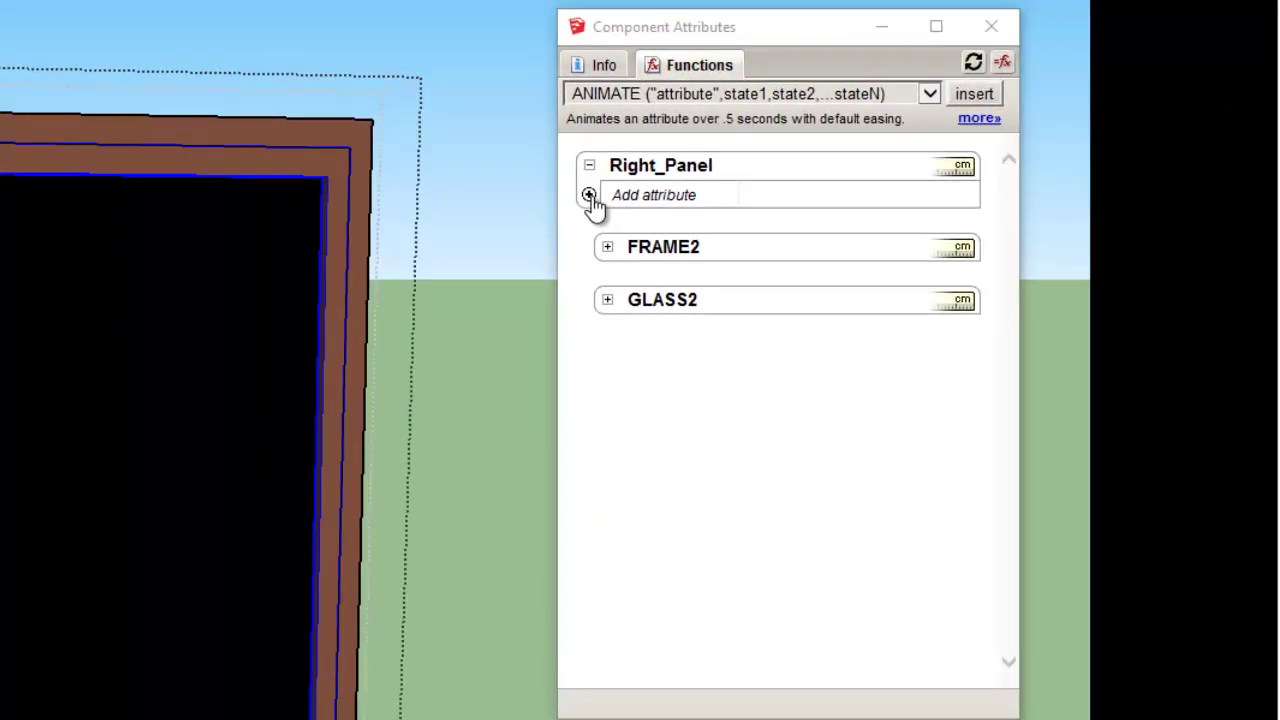
left_click(589, 195)
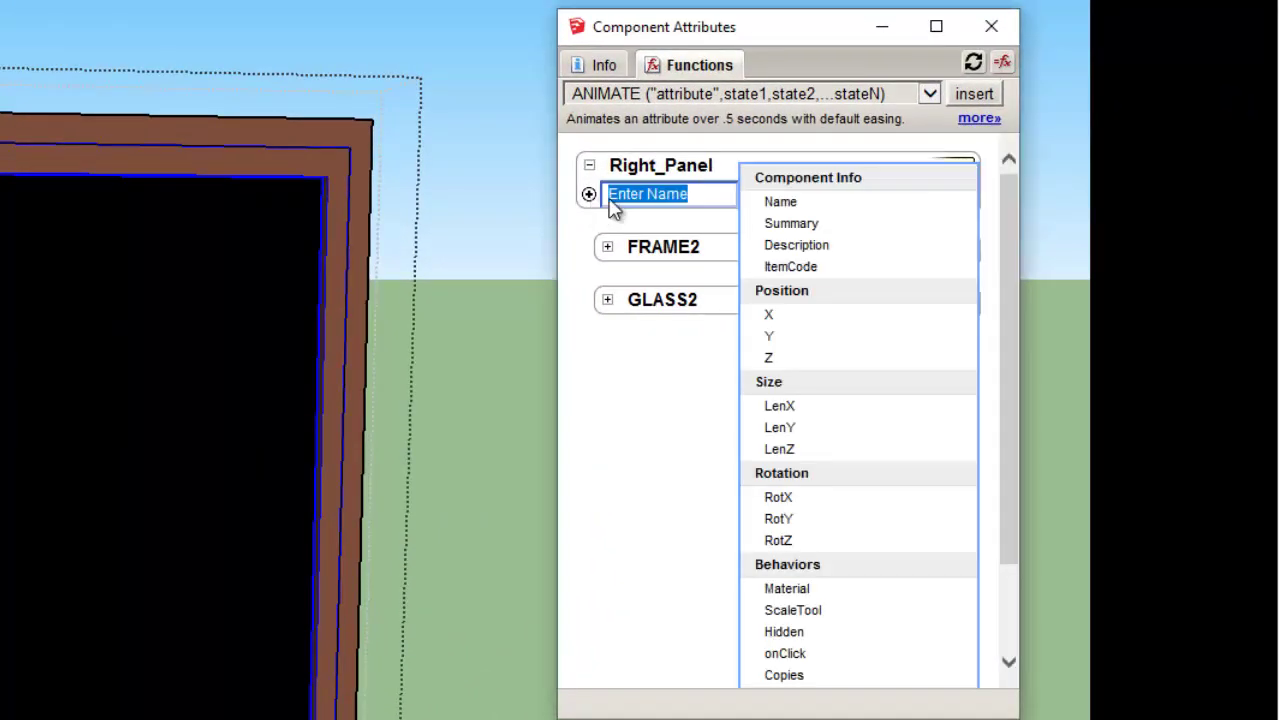
left_click(790, 320)
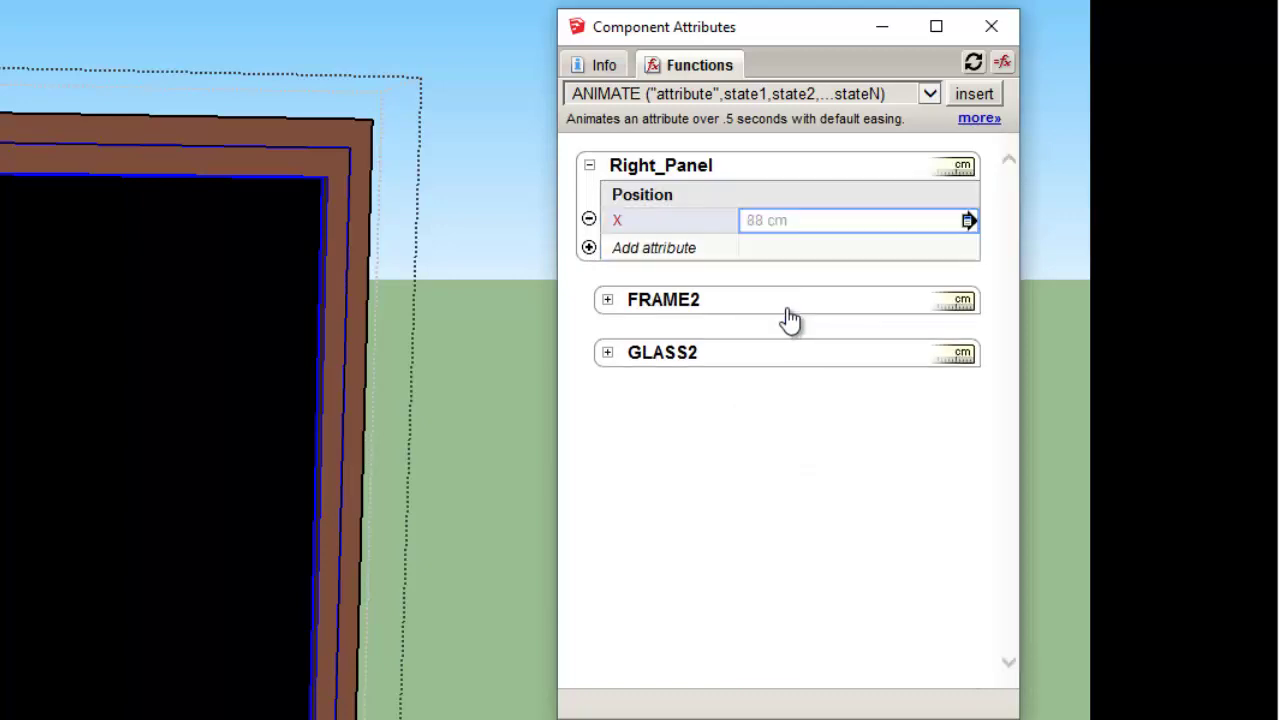
left_click(750, 218)
type("4")
type("0")
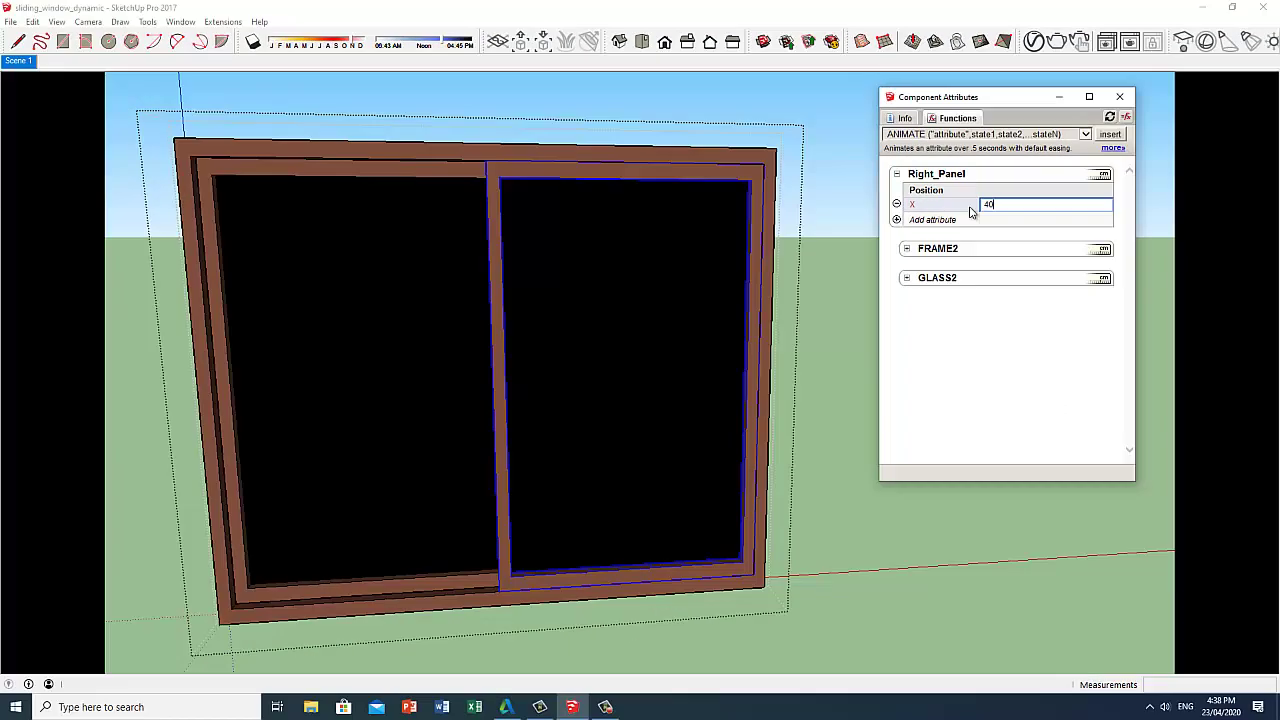
key("Return")
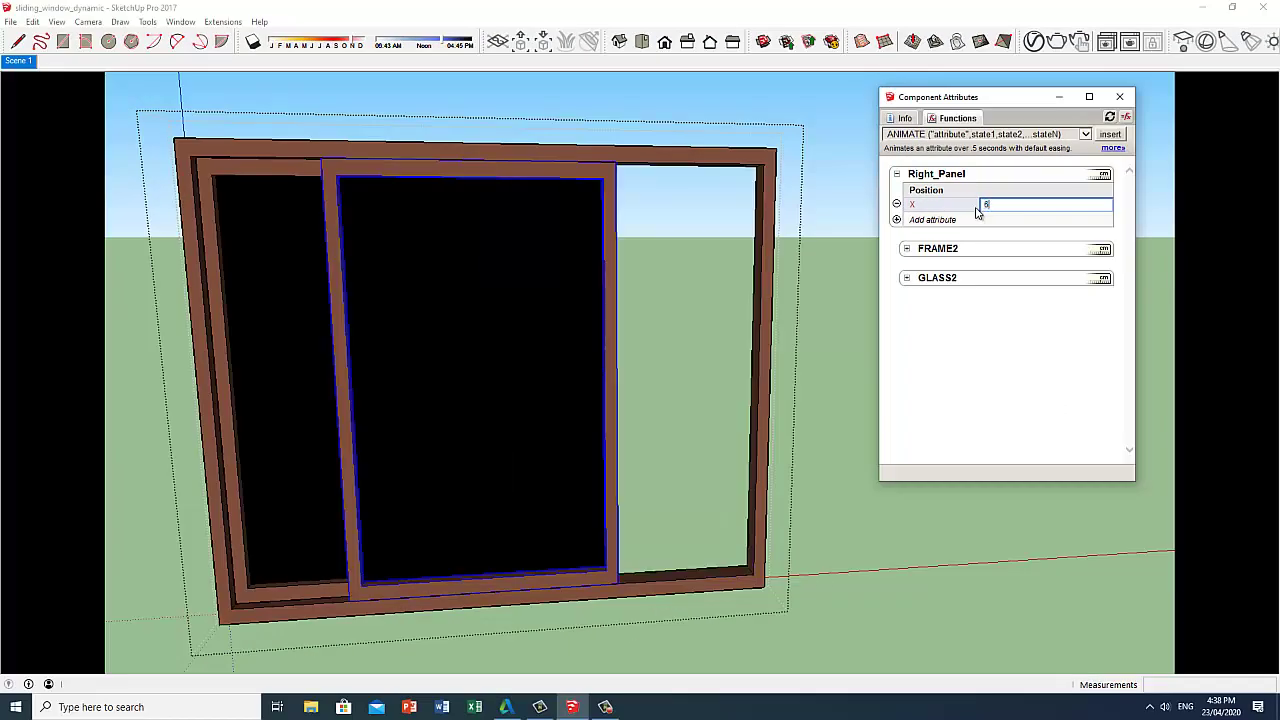
Try another X position, then set Right_Panel's X to 88 cm
key("Return")
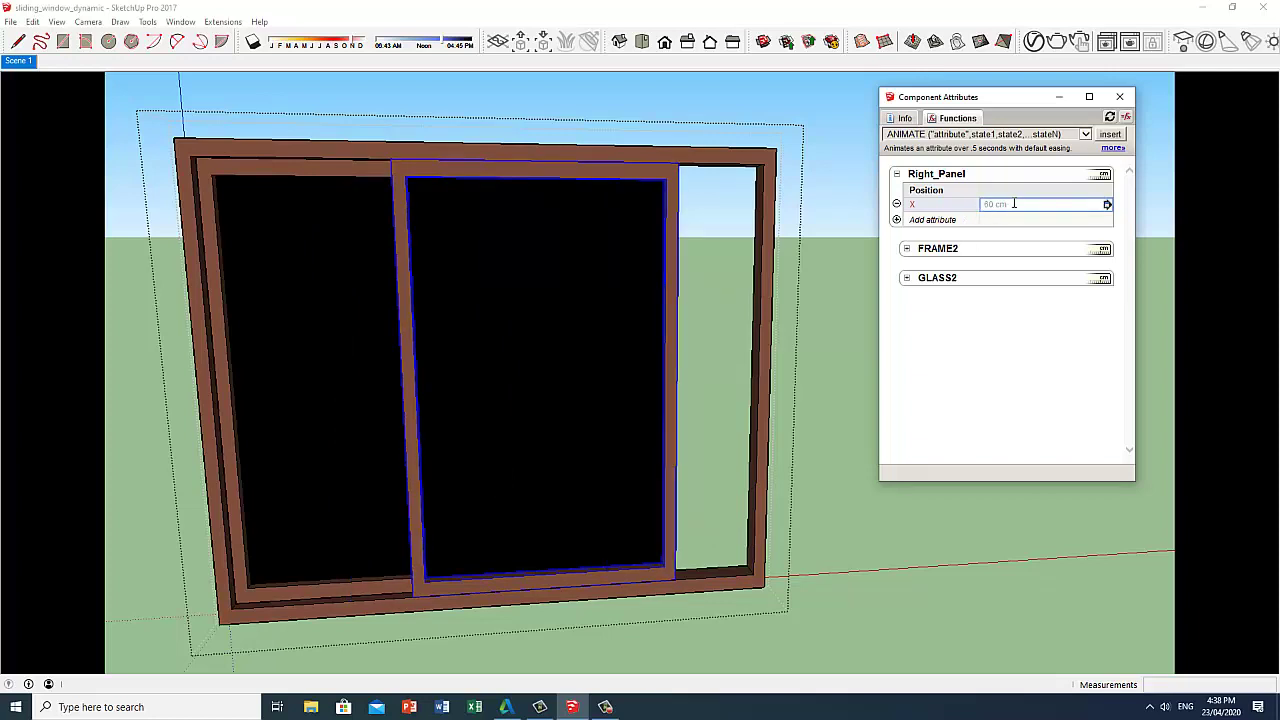
left_click_drag(1013, 203, 975, 208)
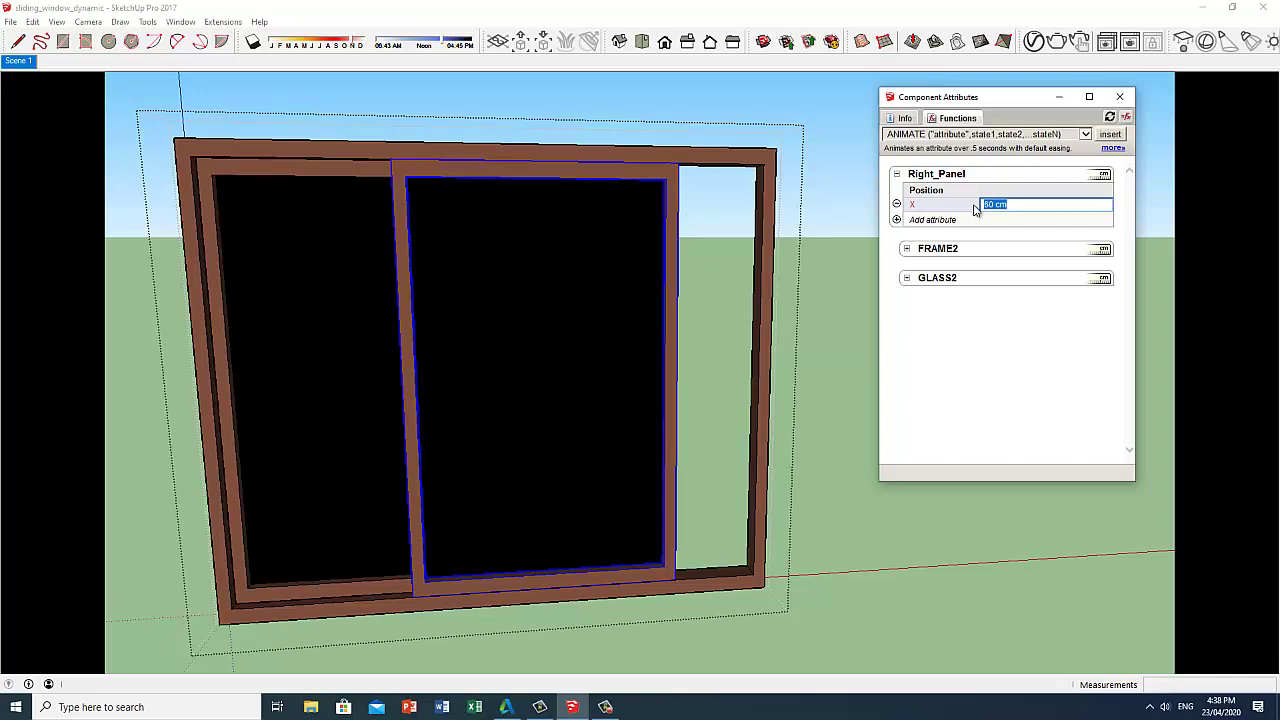
type("88")
key("Return")
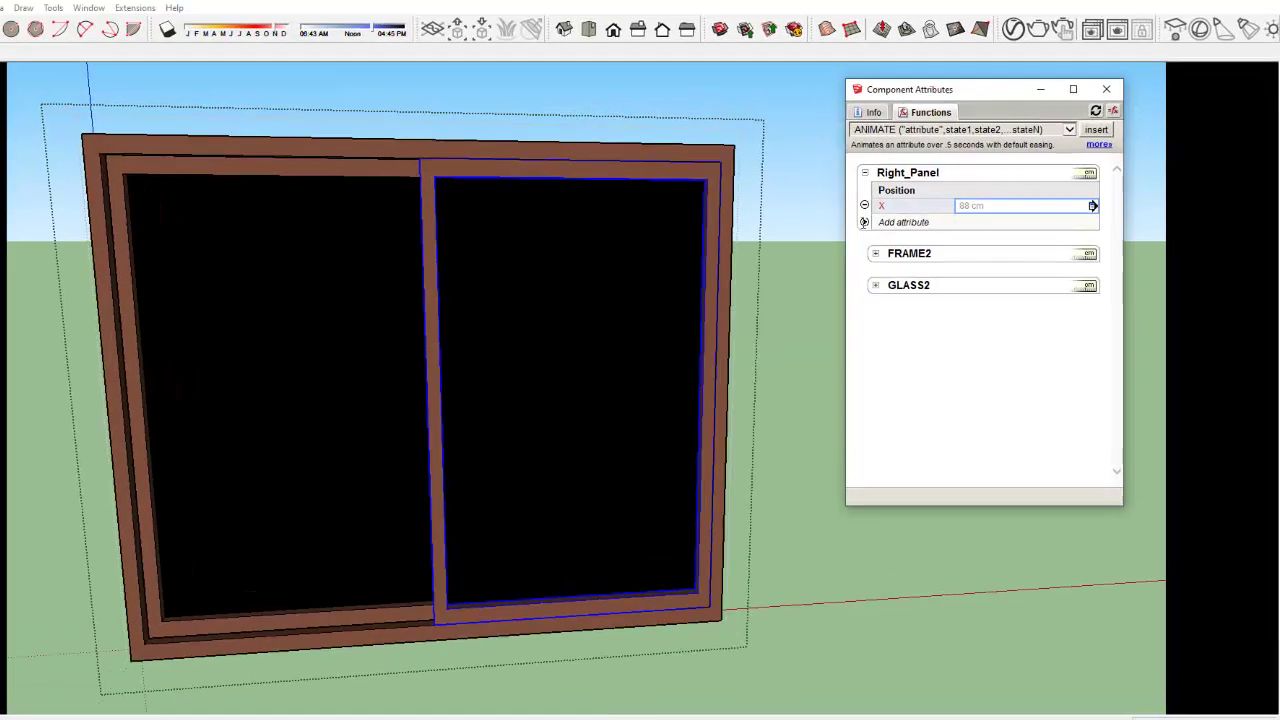
Add an onClick attribute to Right_Panel and insert the ANIMATE function template
left_click(897, 219)
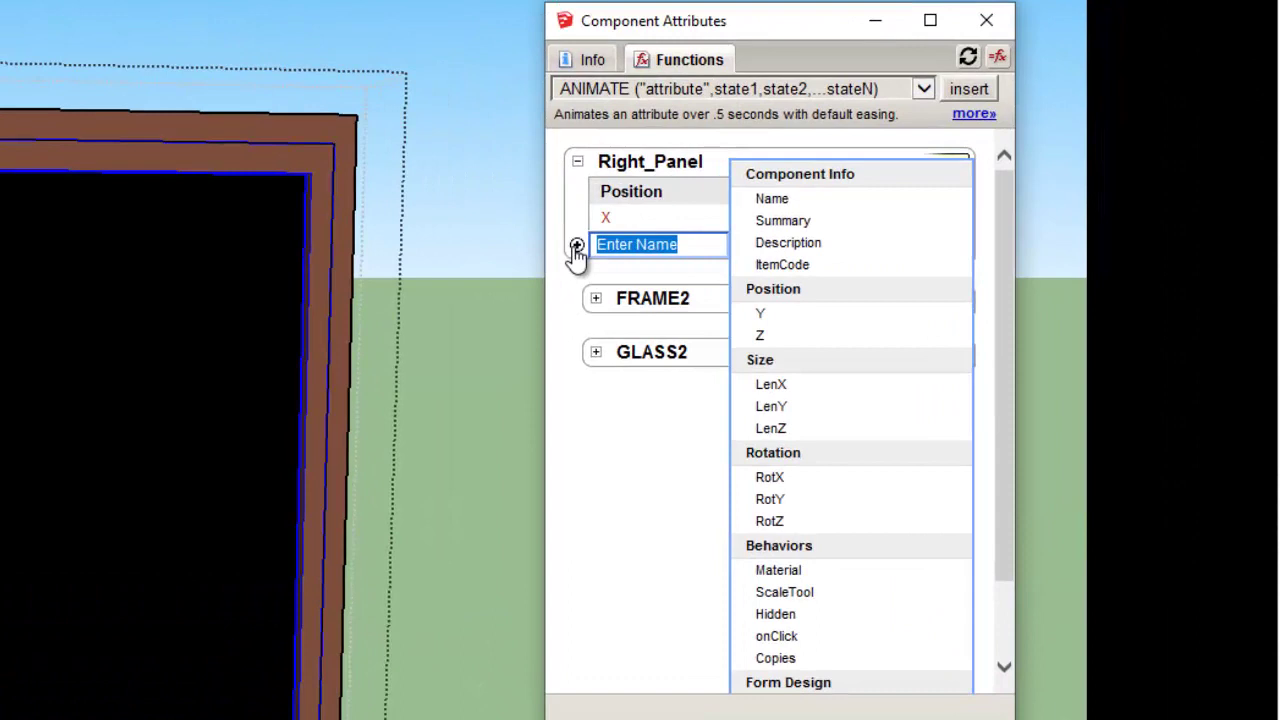
left_click(785, 640)
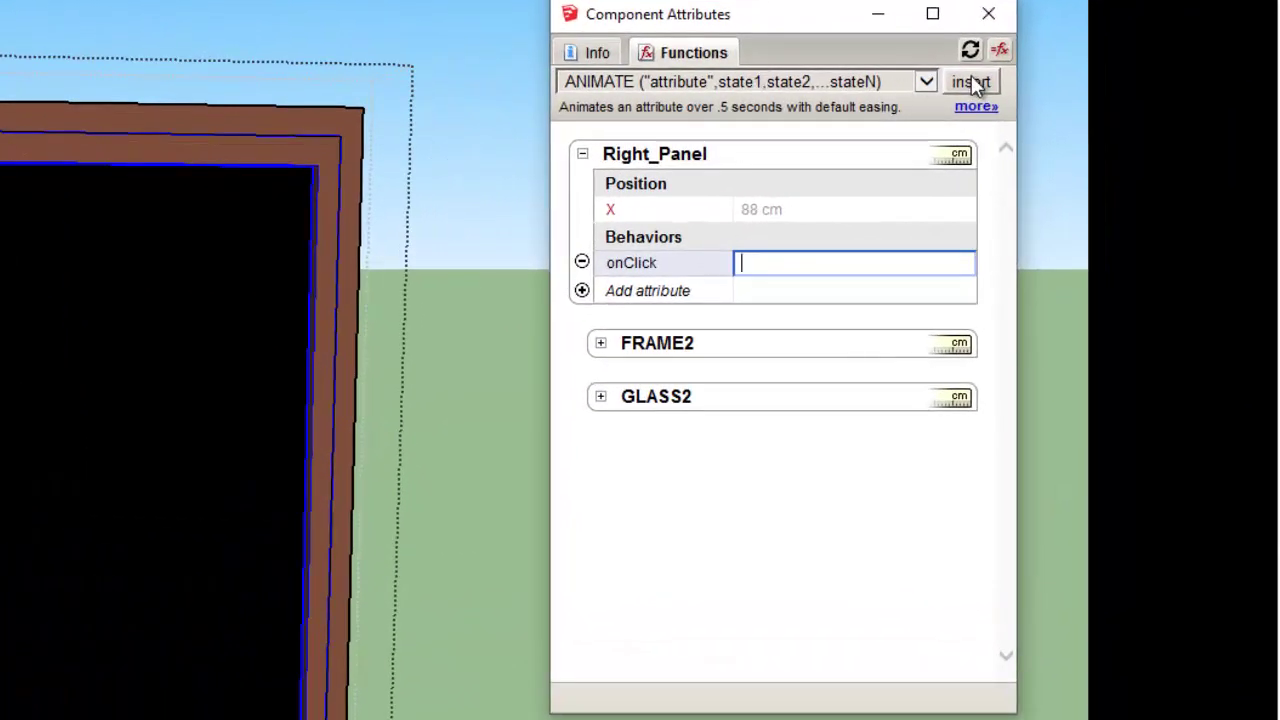
left_click(970, 84)
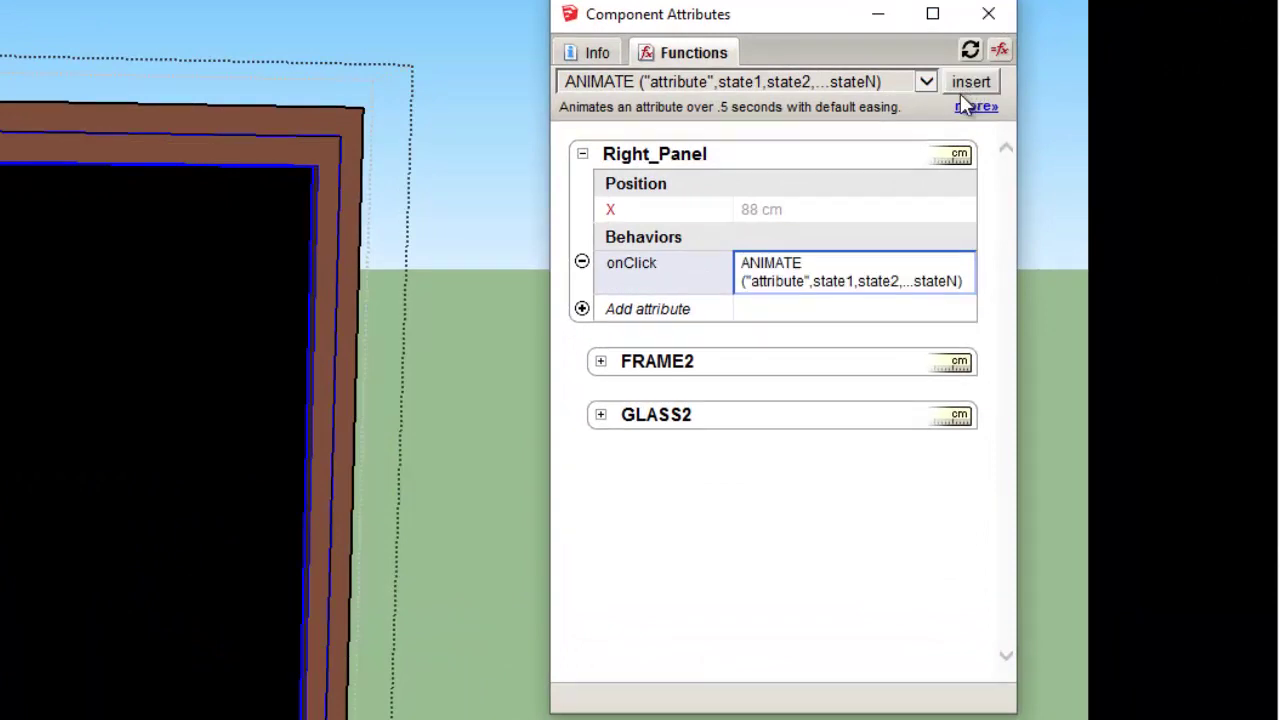
Replace the template placeholders so the formula reads ANIMATE("x",88,40,60)
left_click_drag(752, 283, 806, 284)
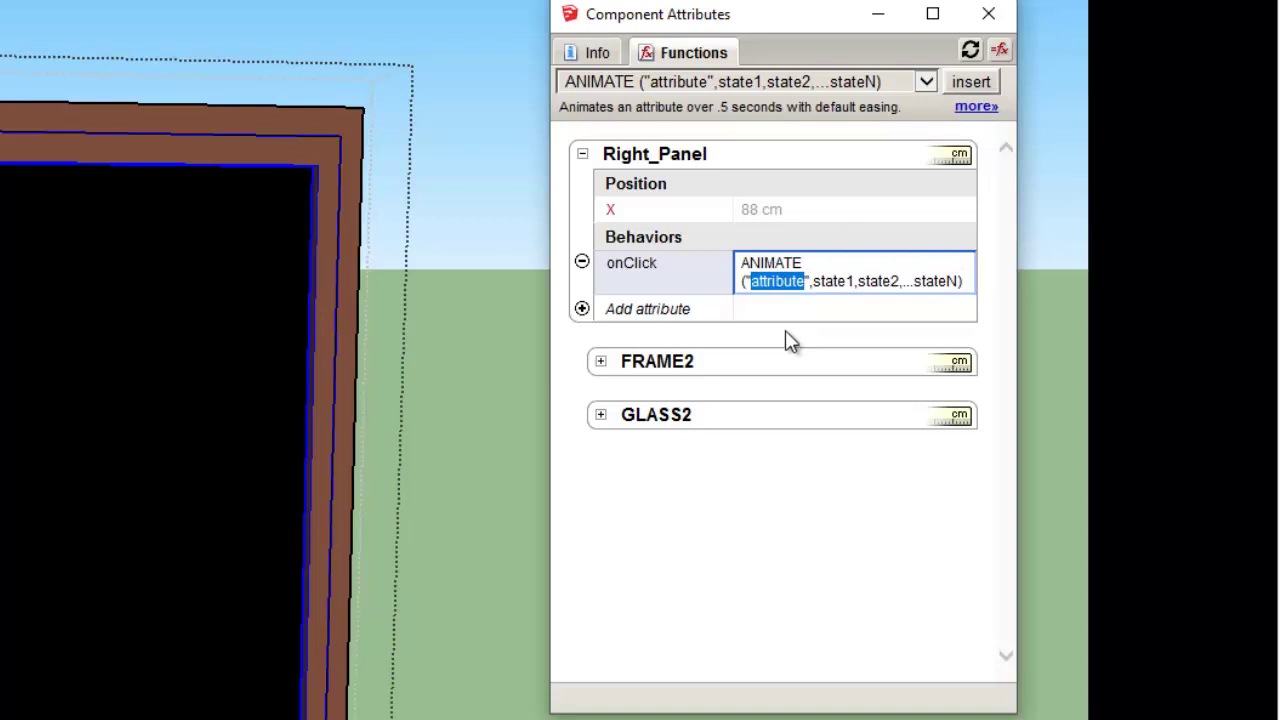
type("88")
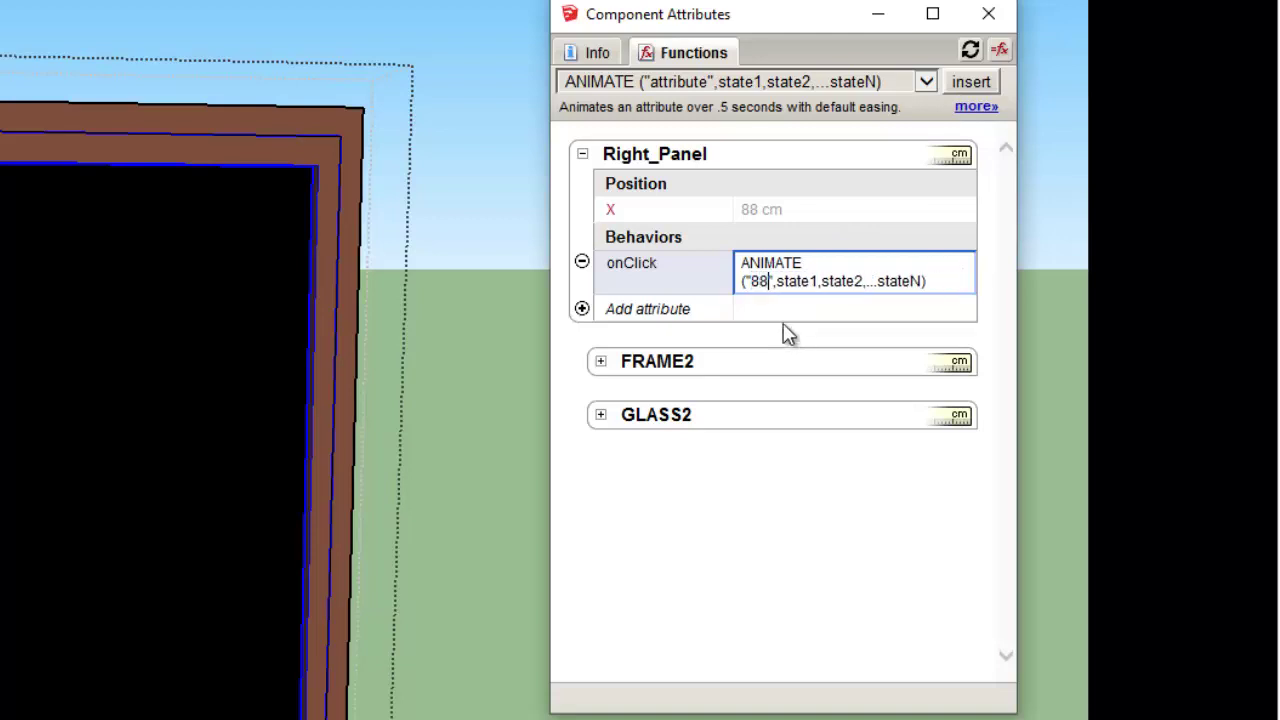
double_click(760, 282)
type("x")
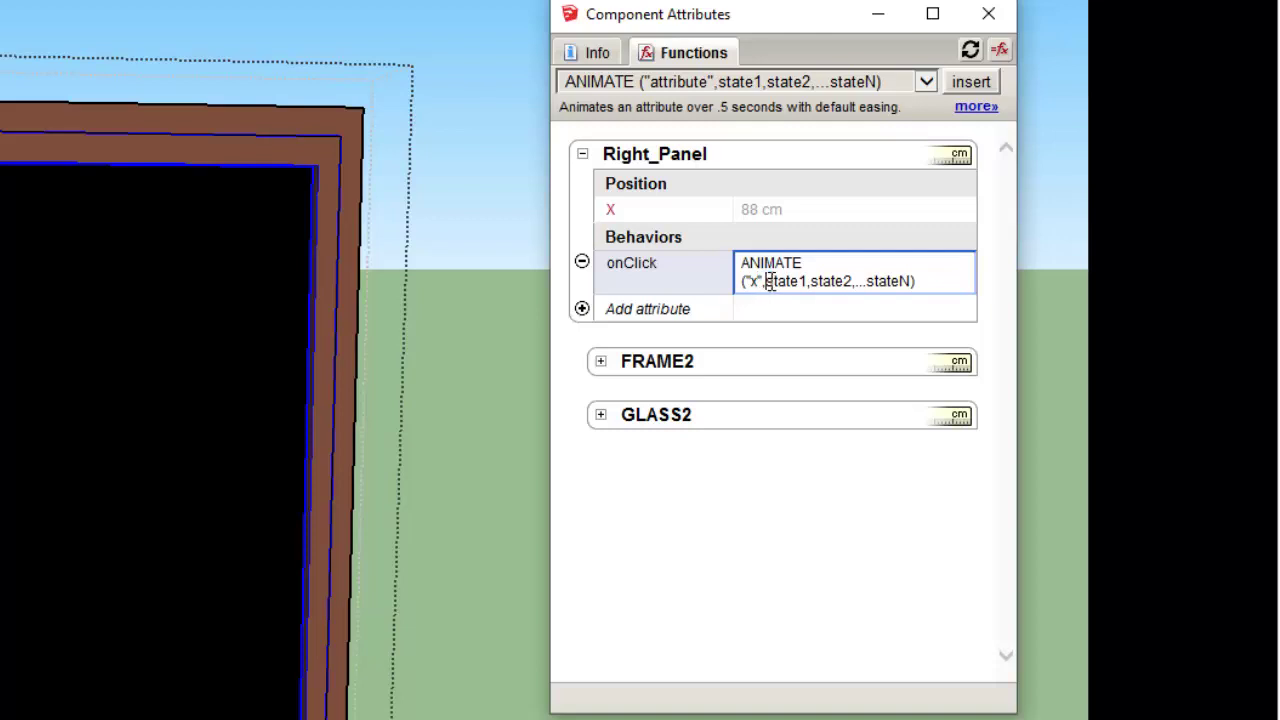
left_click_drag(766, 281, 813, 288)
type("8")
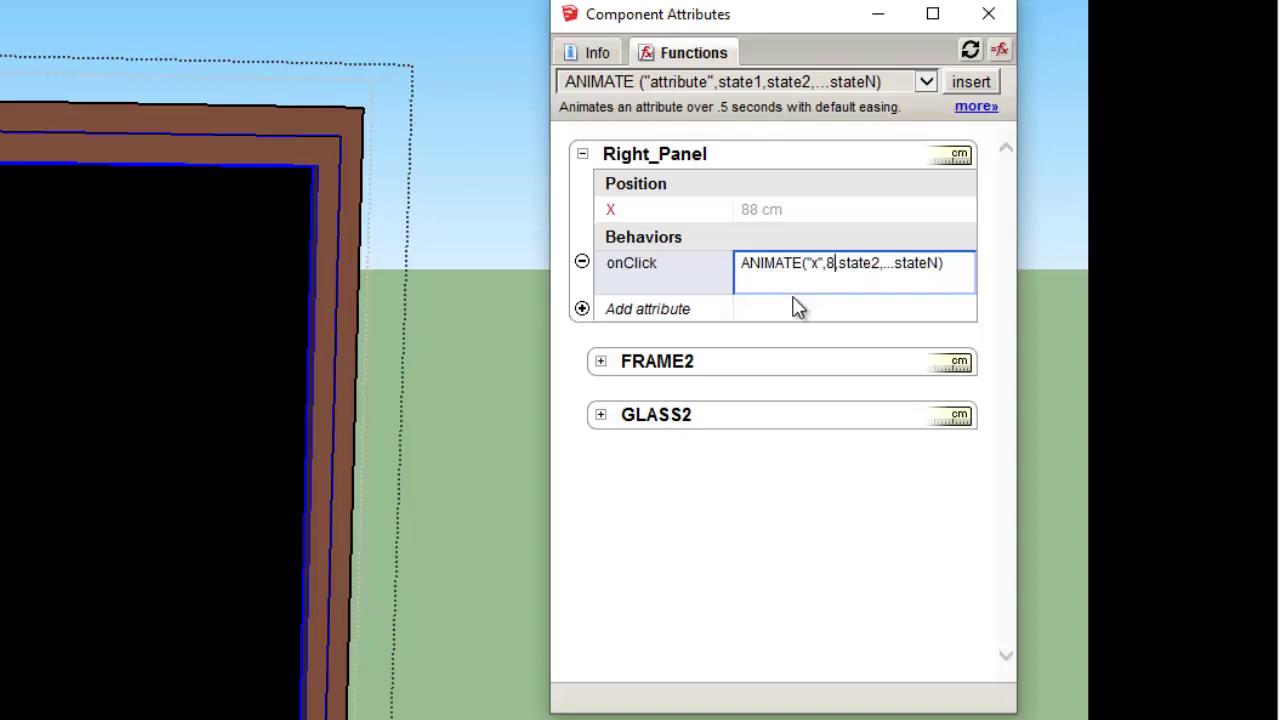
type("8")
left_click_drag(847, 263, 879, 263)
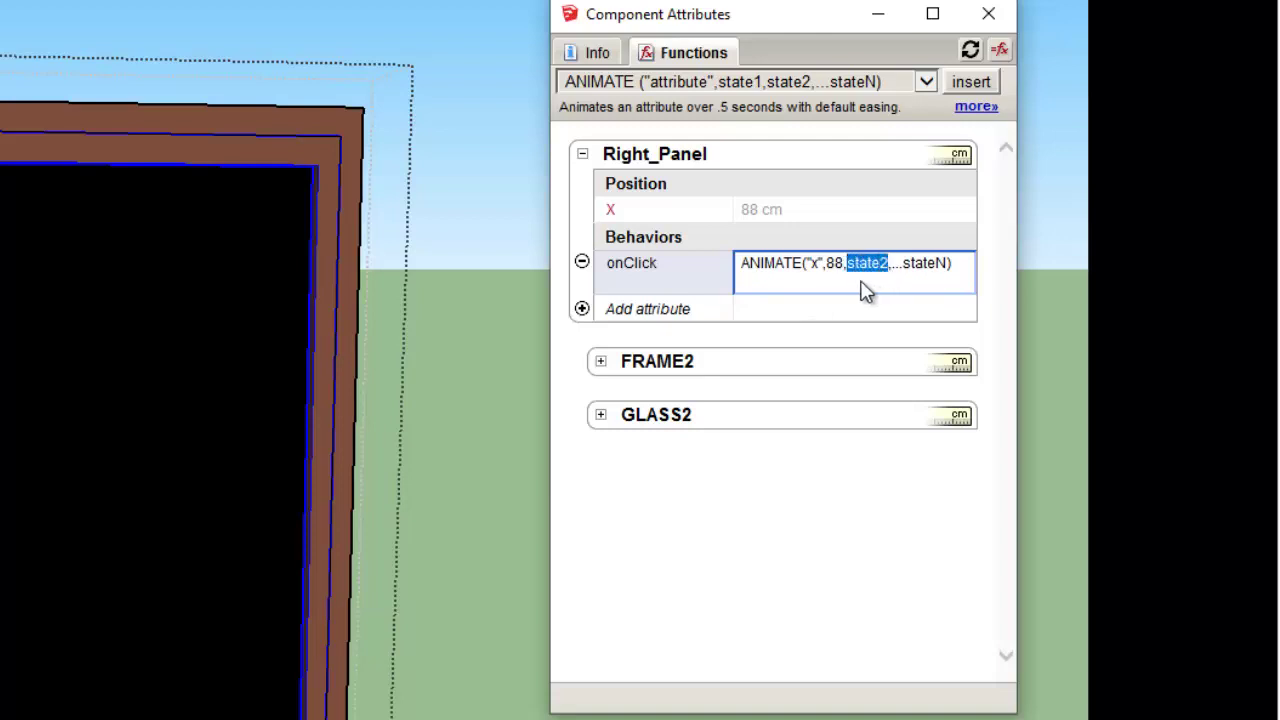
type("40")
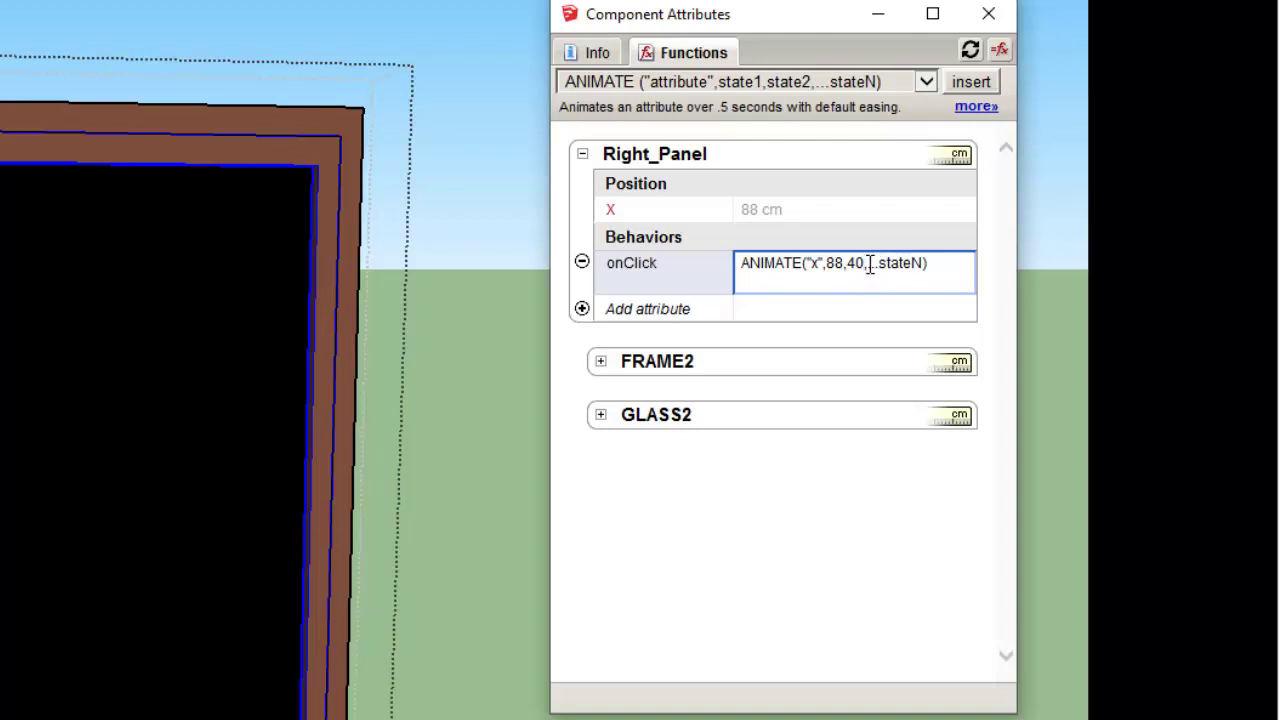
left_click_drag(873, 263, 922, 264)
type("6")
type("0")
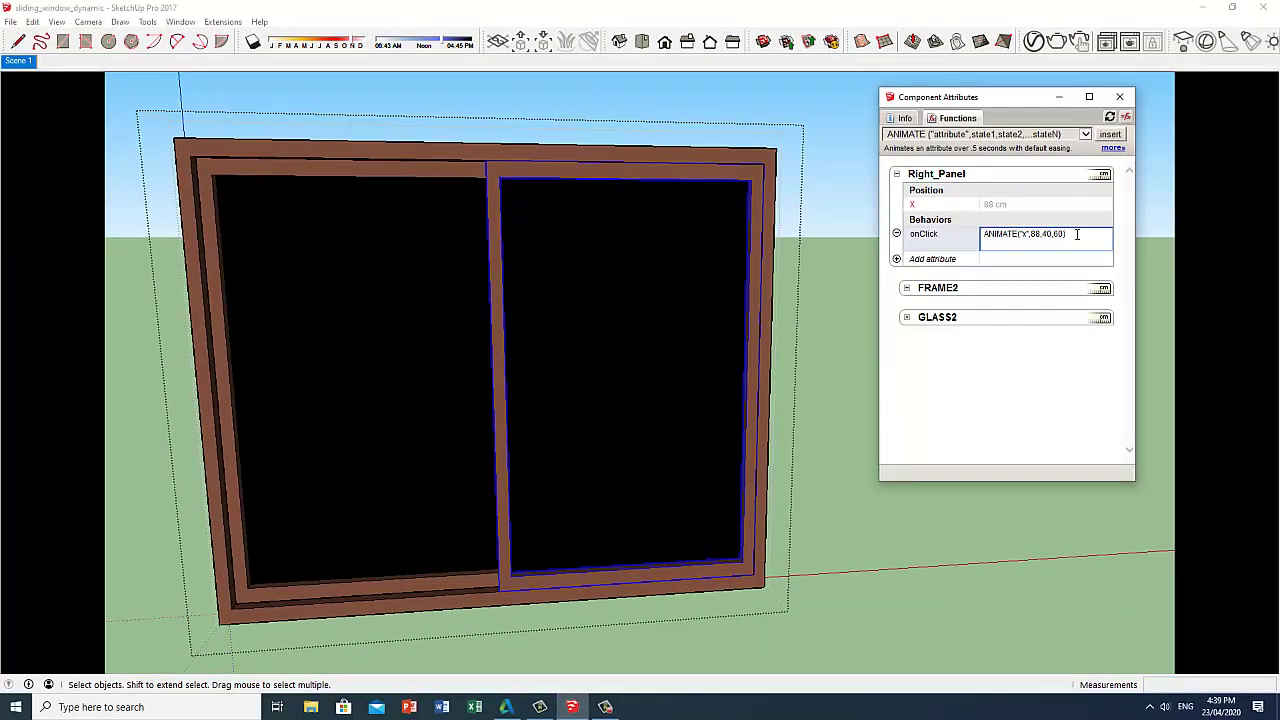
With the Interact tool, click the right panel twice to slide it open and closed
left_click(147, 21)
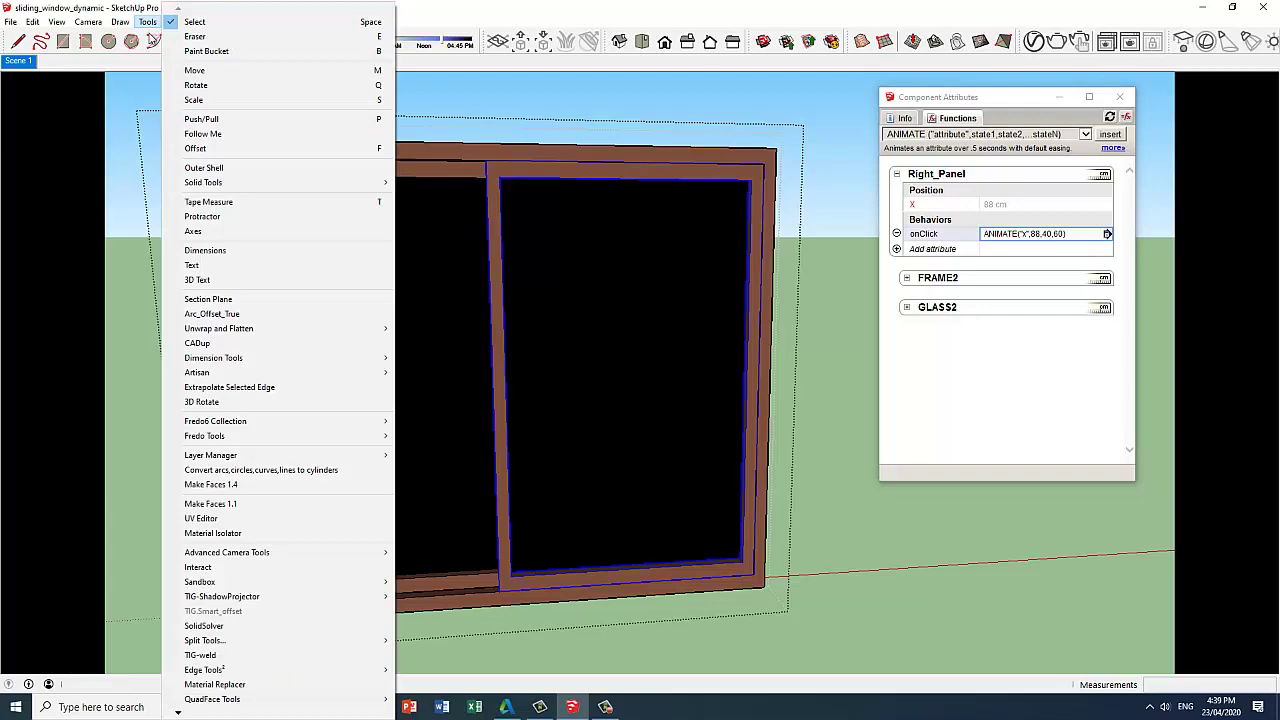
left_click(198, 567)
left_click(553, 358)
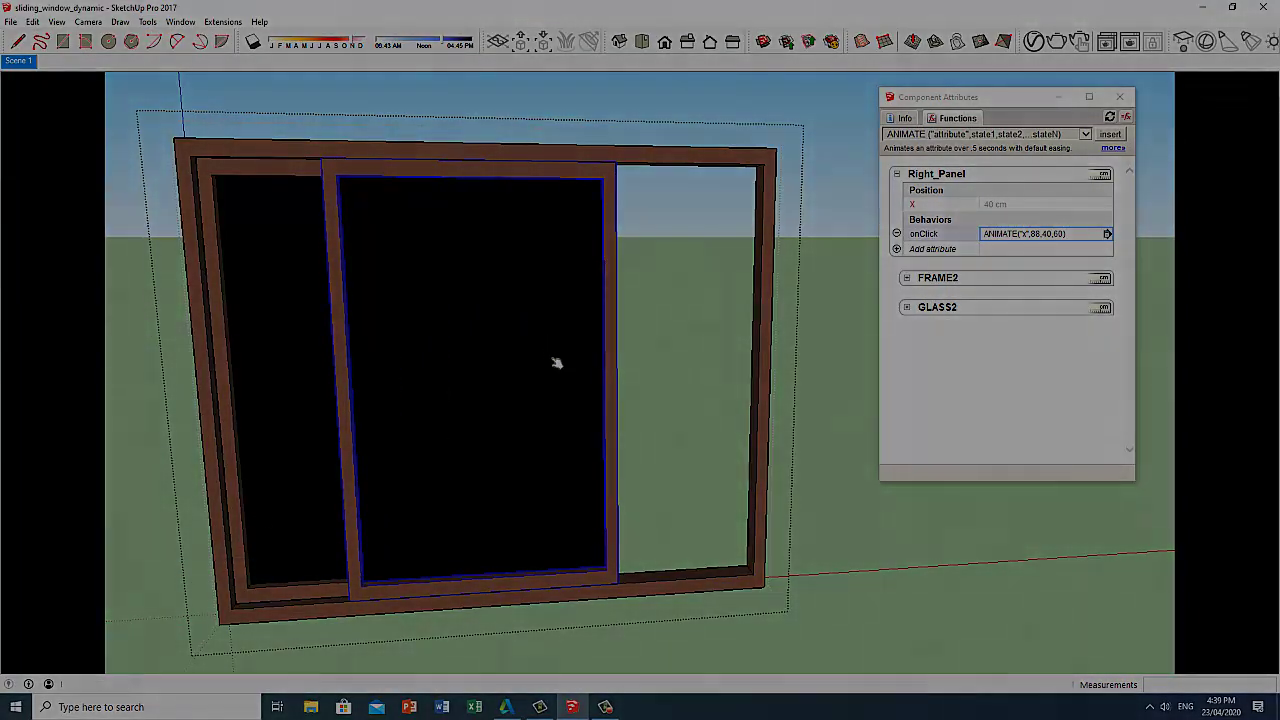
left_click(556, 363)
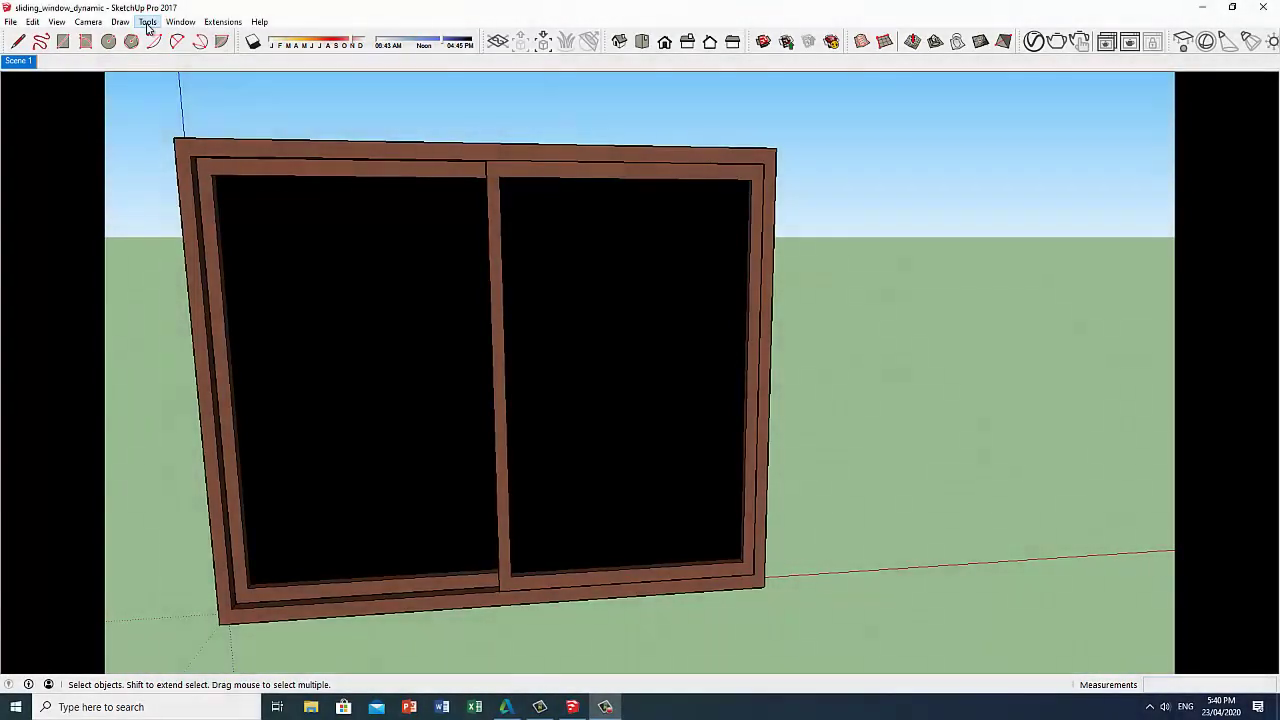
With Interact, slide the left panel open and closed, then slide the right panel open
left_click(148, 22)
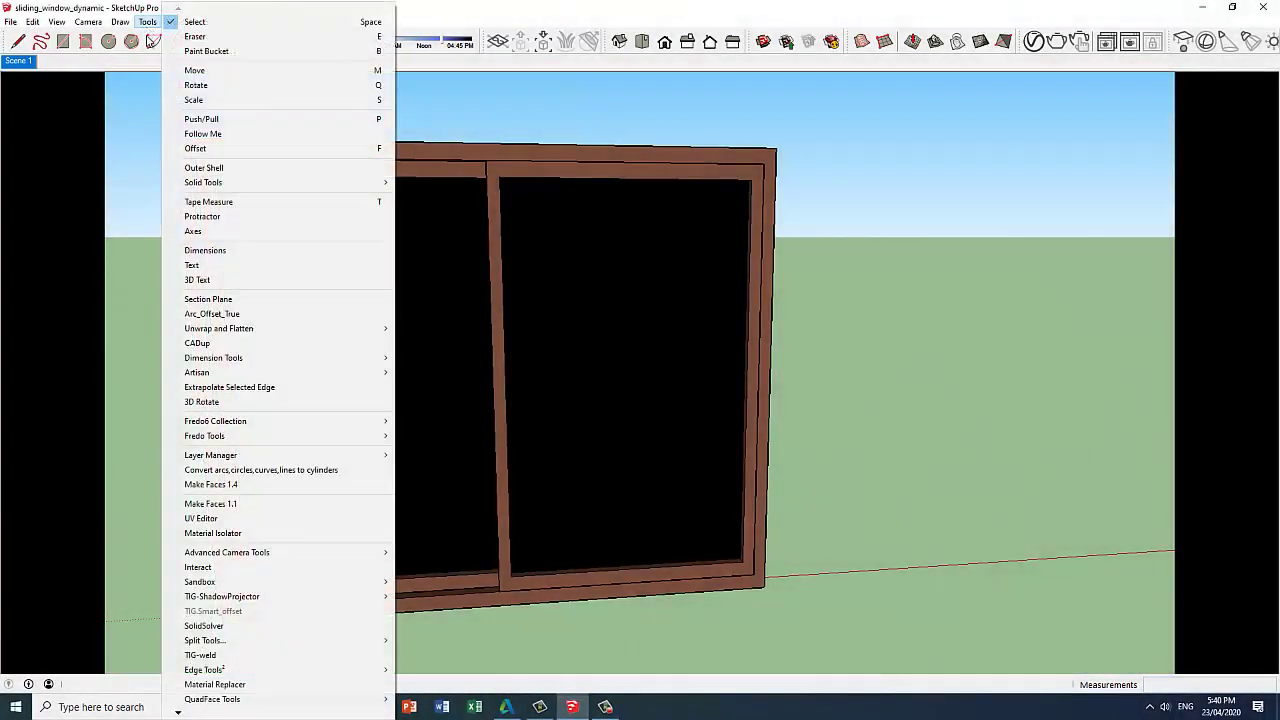
left_click(195, 567)
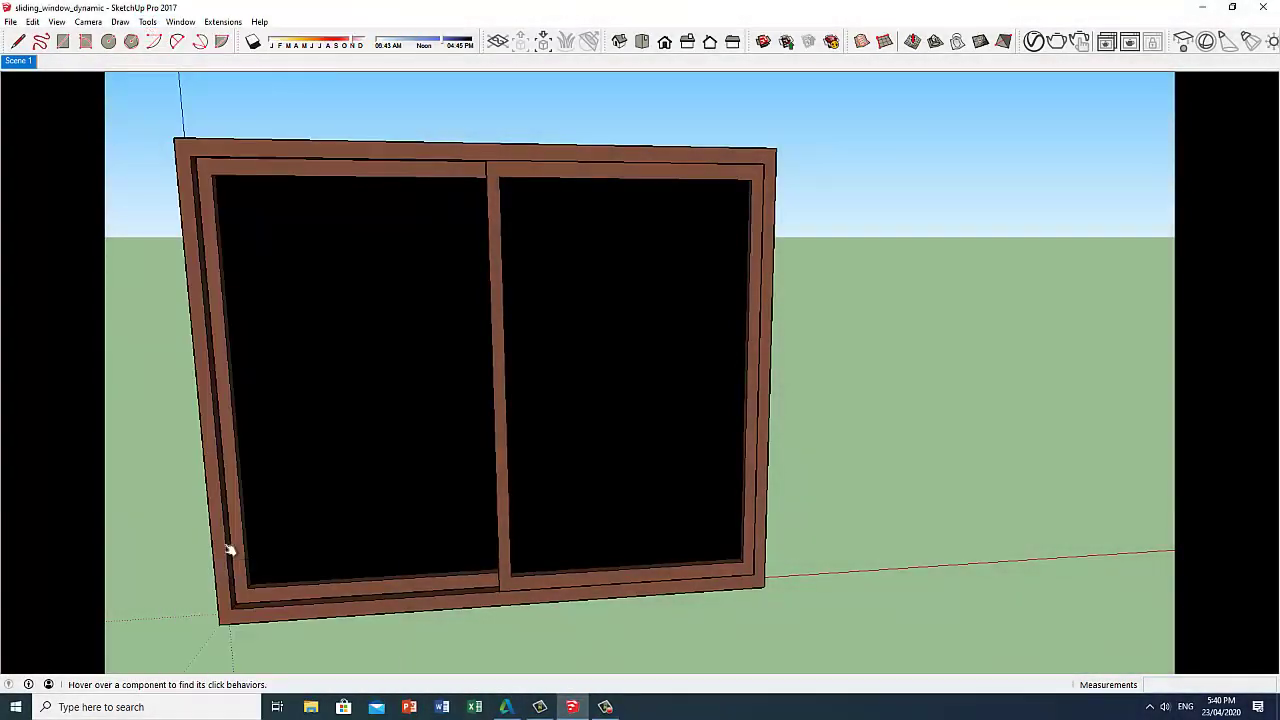
left_click(270, 408)
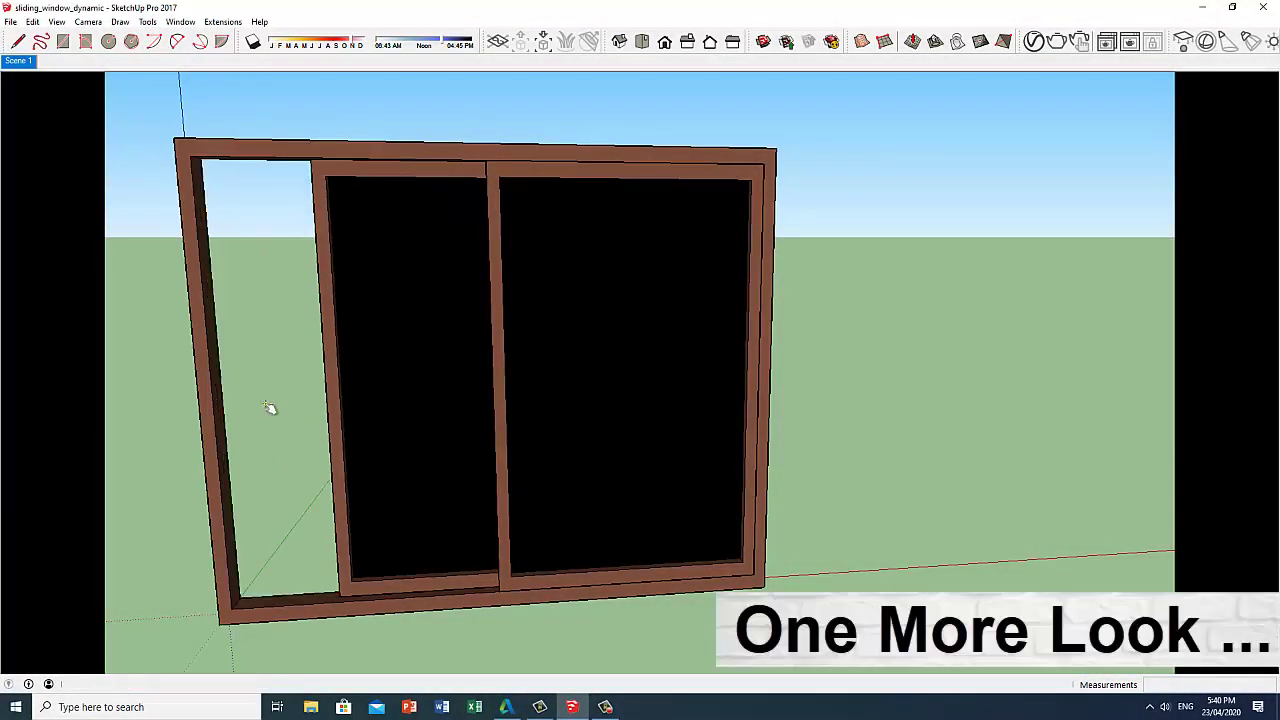
left_click(440, 374)
left_click(548, 376)
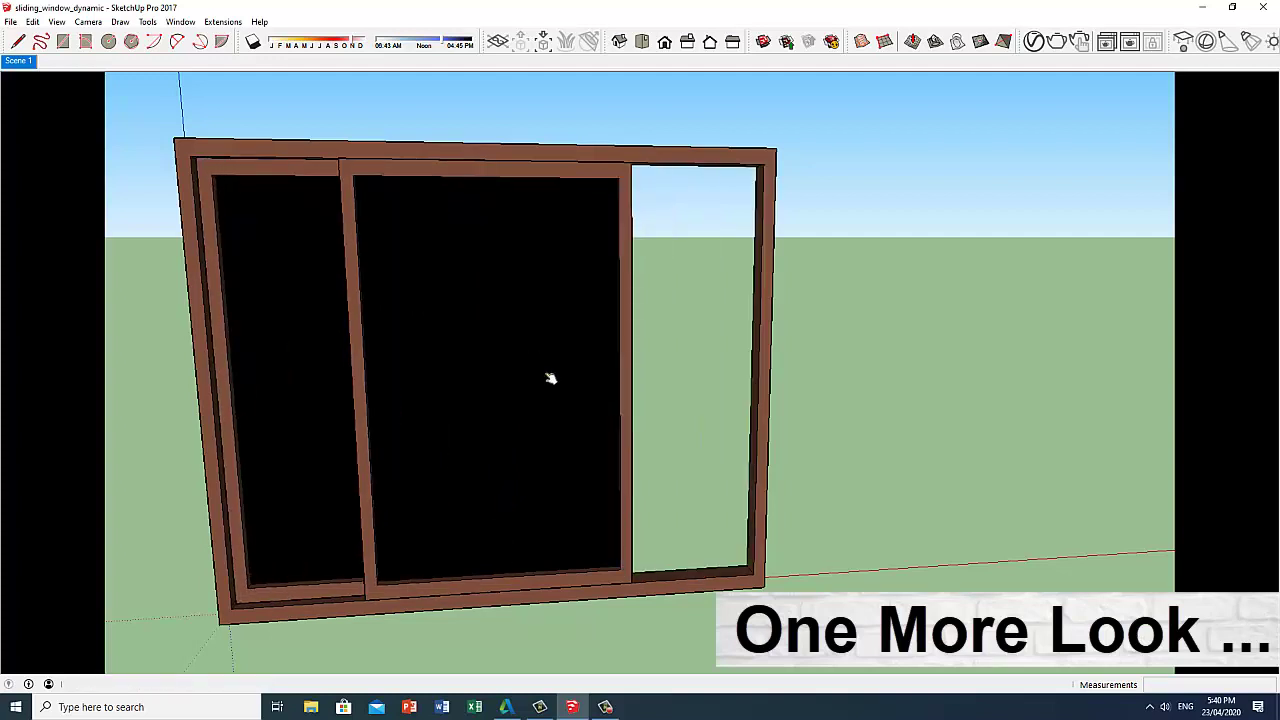